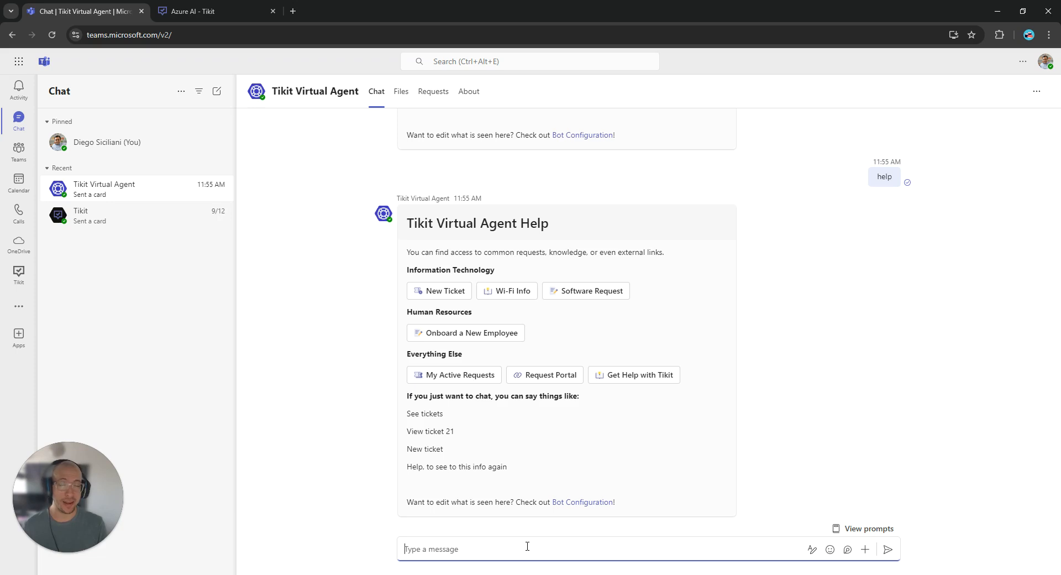
Ask the Tikit Virtual Agent "what are the company holidays?" in its chat.
text(what are the company holidays?)
key(Return)
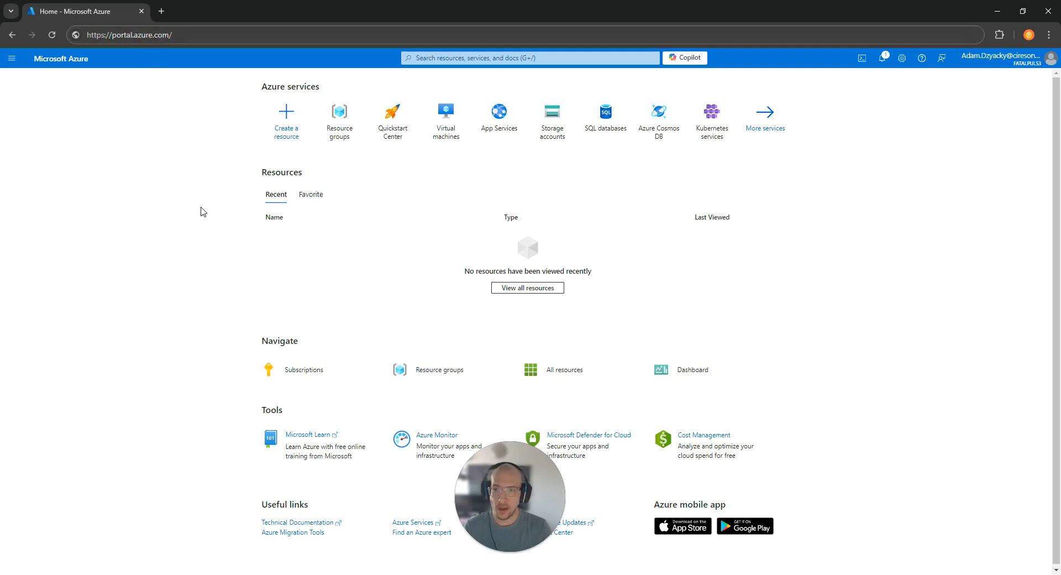
In the Azure portal, search the resource marketplace for "openai" and start creating Microsoft's Azure OpenAI service.
click(293, 131)
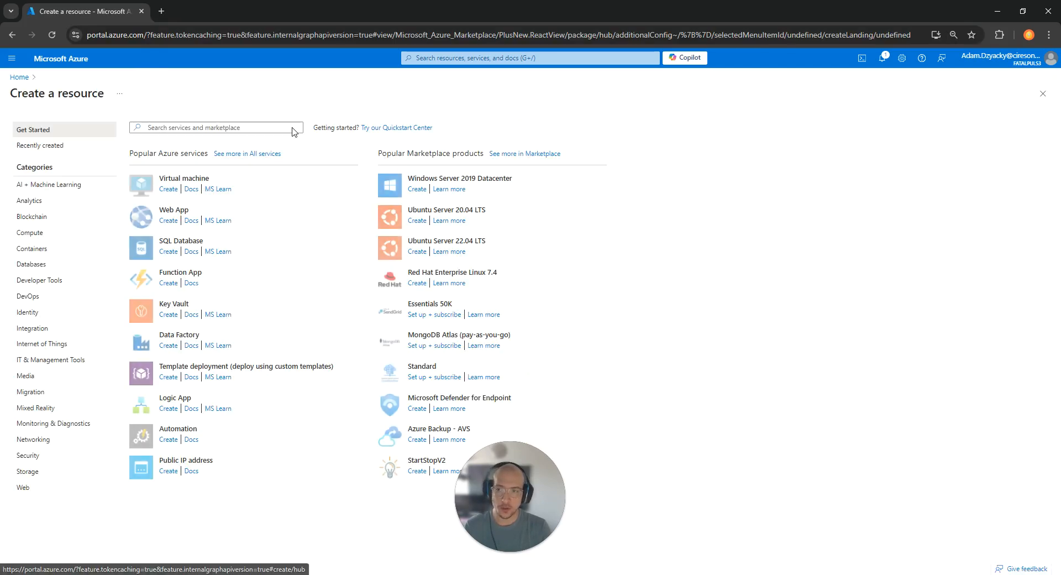
text(openai)
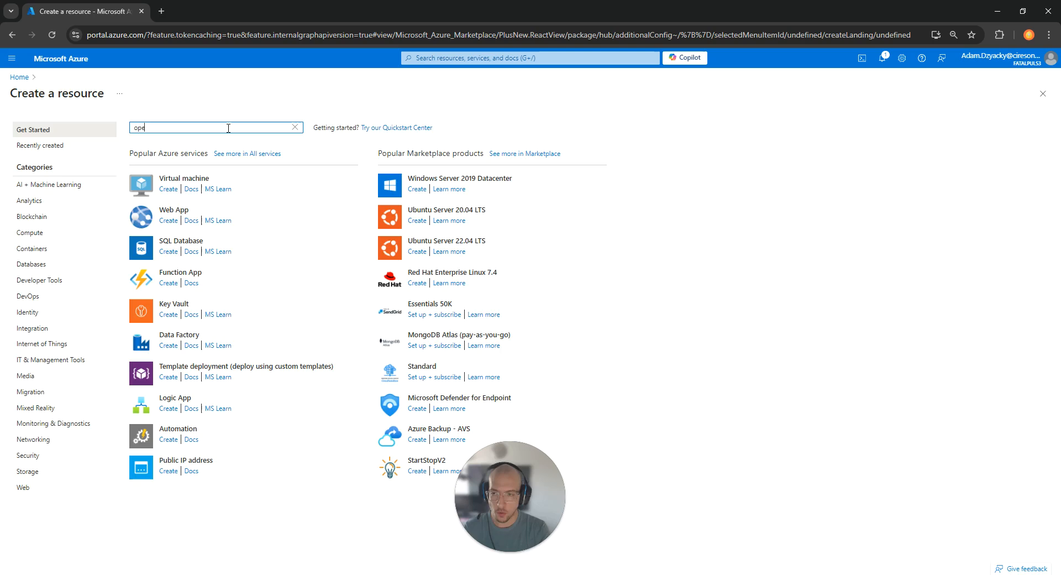
key(Return)
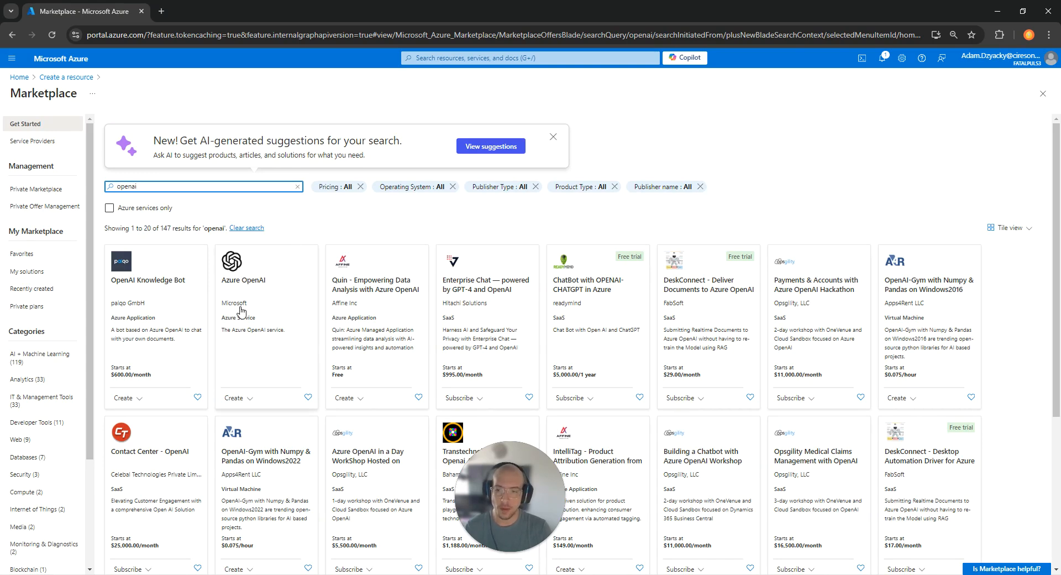
click(264, 298)
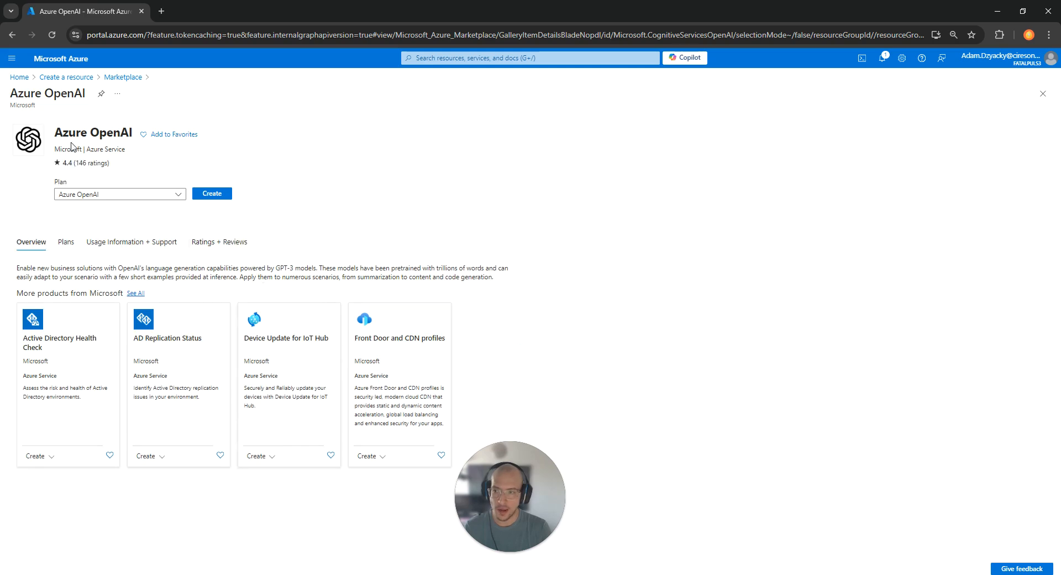
click(223, 197)
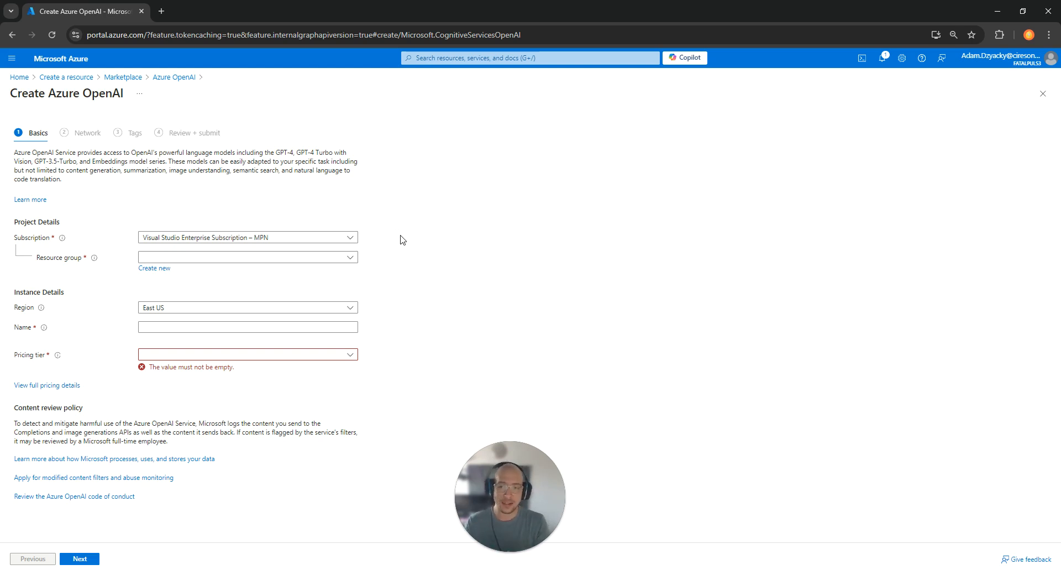
Create a new resource group named GenAI for the Azure OpenAI resource.
click(164, 268)
text(GenAI)
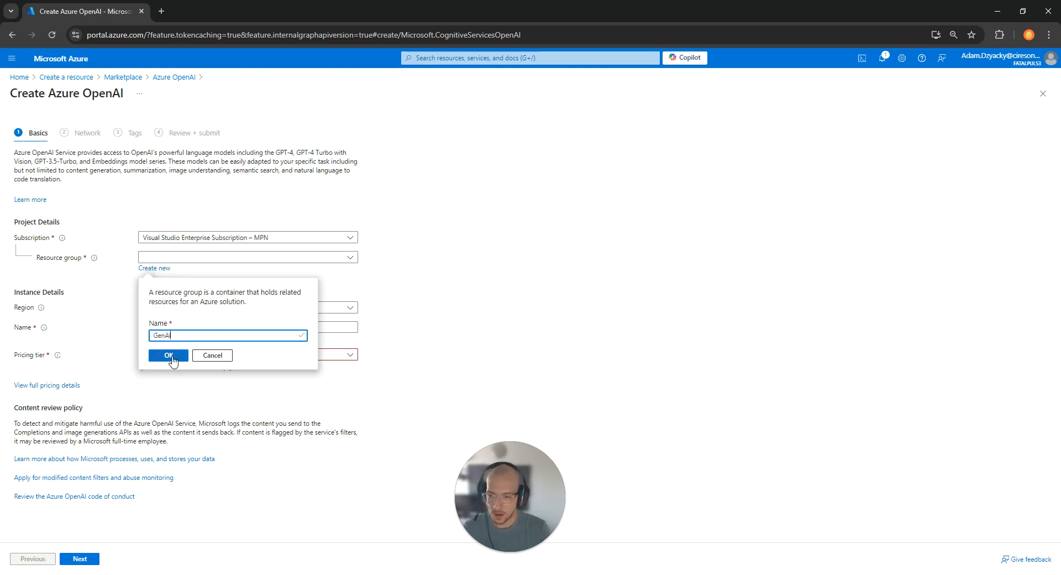
click(173, 359)
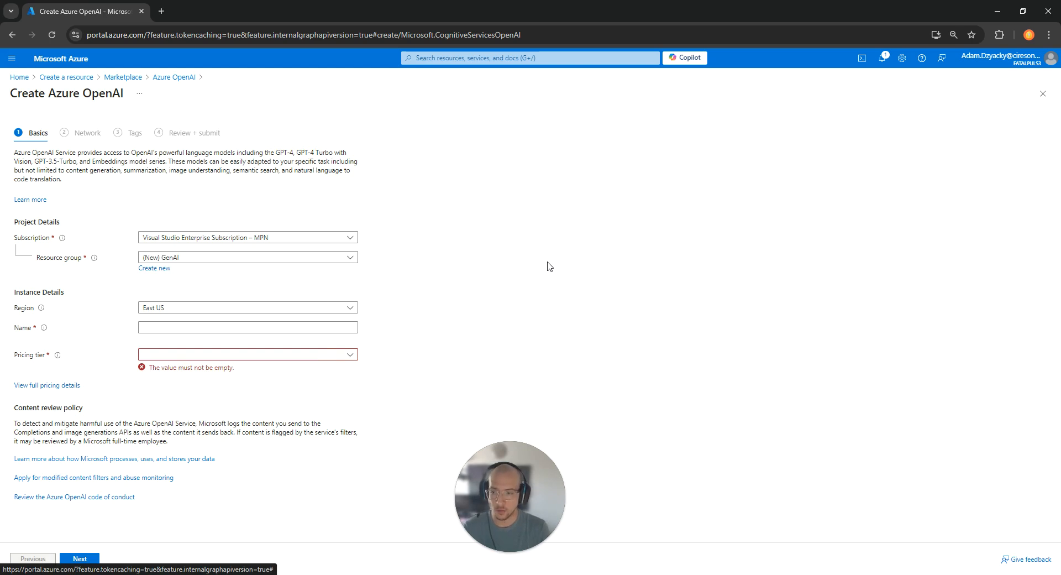
Set the instance region to East US, name it 2cdda890, choose the Standard S0 pricing tier, and continue to the network settings.
click(349, 311)
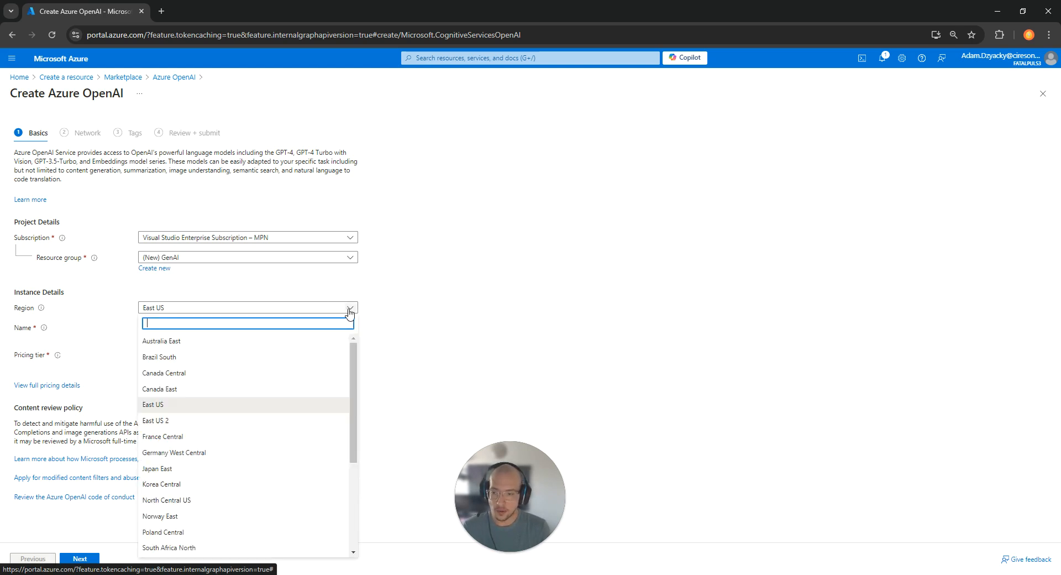
click(254, 407)
key(Tab)
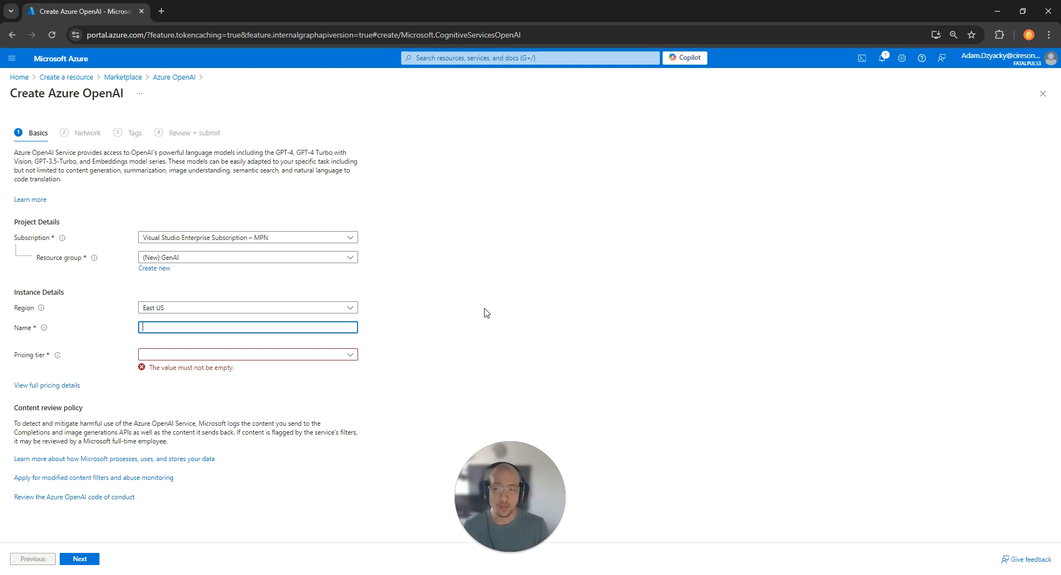
text(2cdda890)
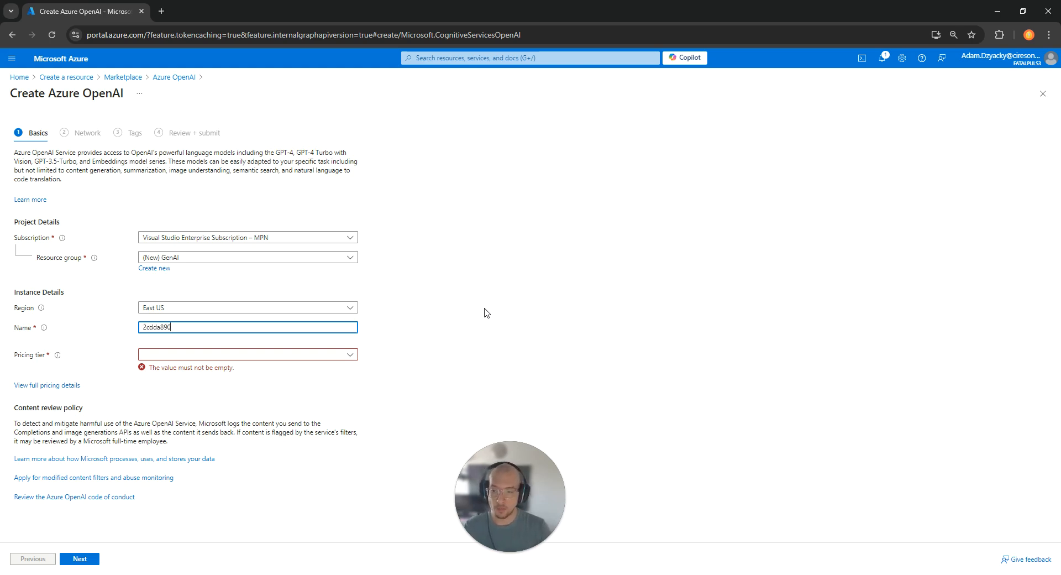
key(Tab)
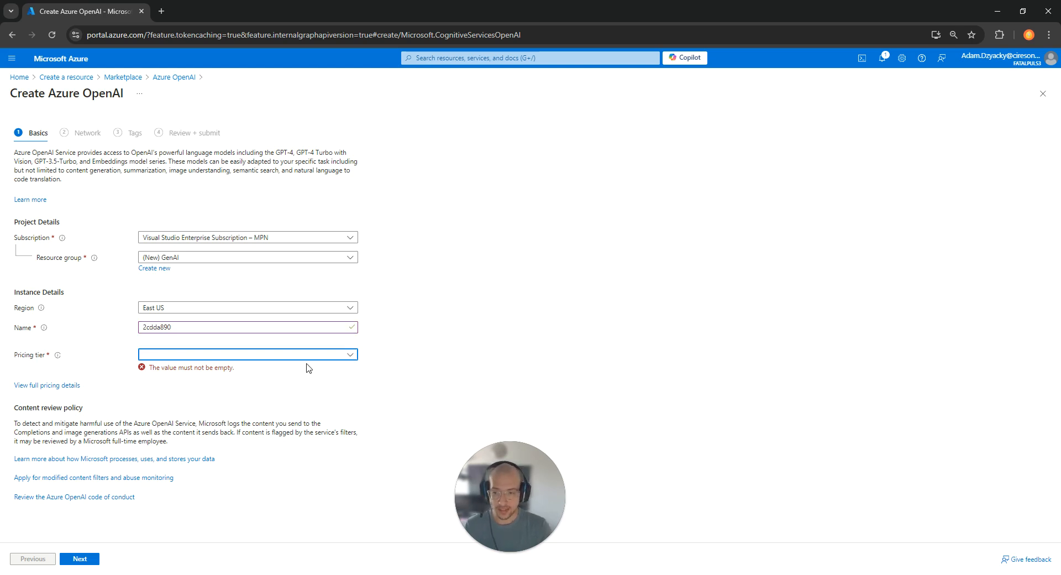
click(341, 356)
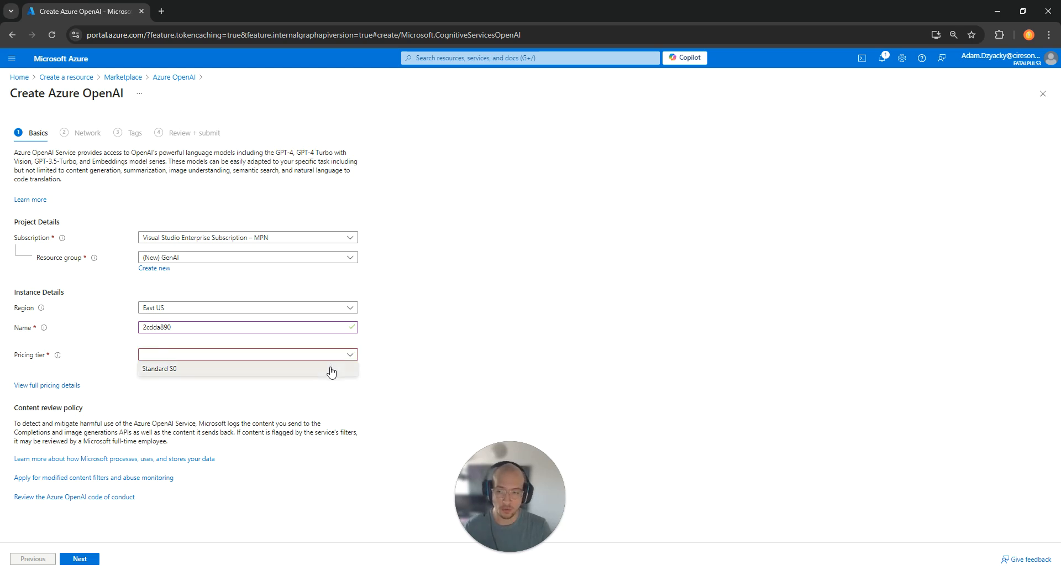
click(331, 369)
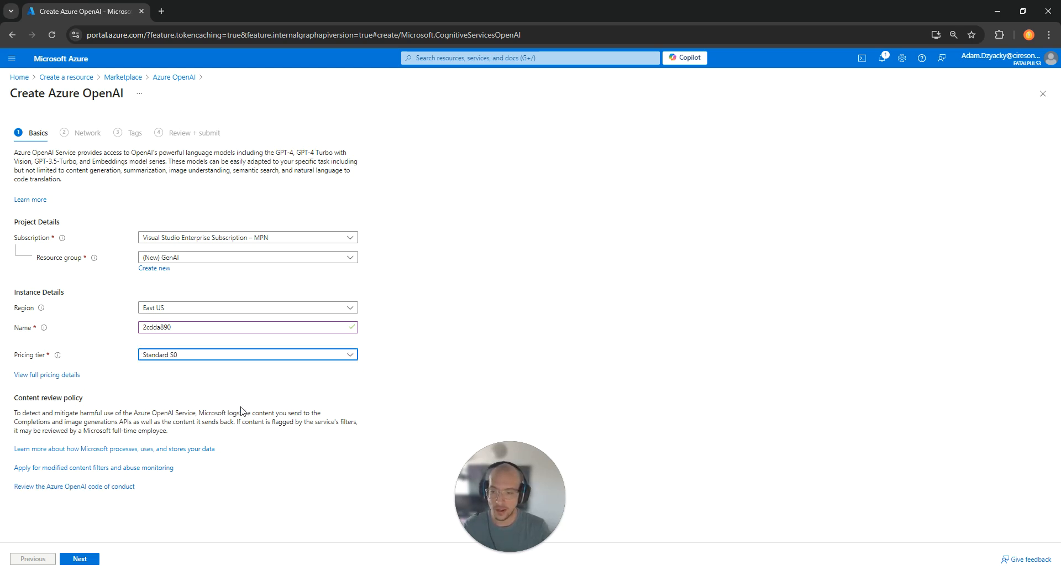
click(83, 559)
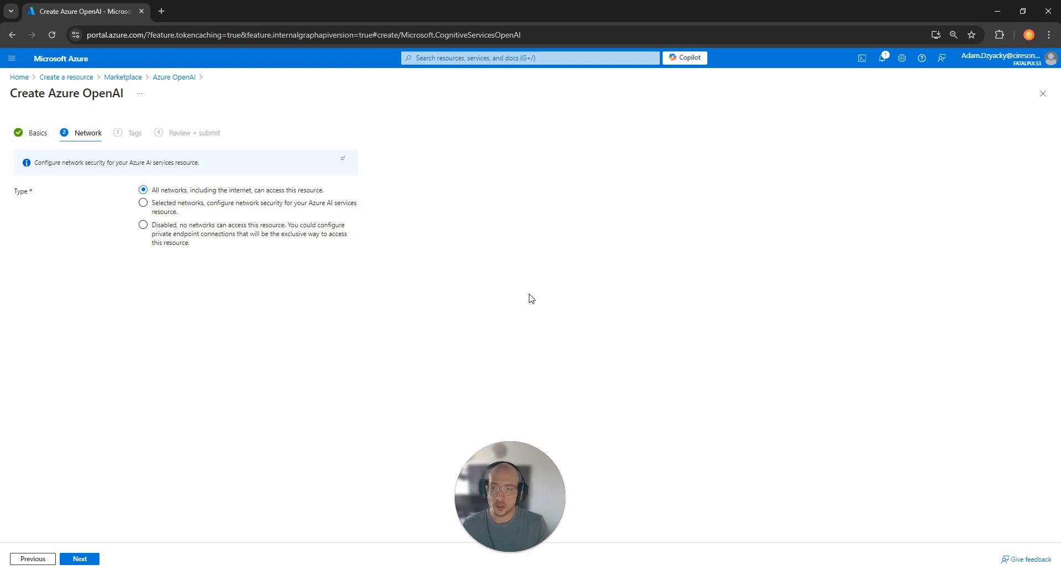
Keep access from all networks, leave the tags empty, and create the Azure OpenAI resource.
click(94, 562)
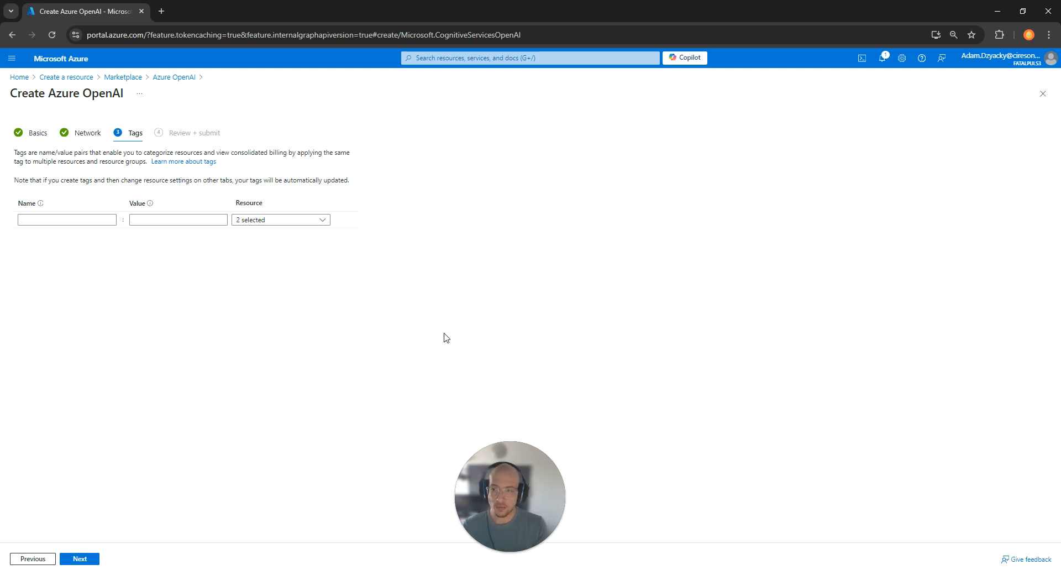
click(91, 562)
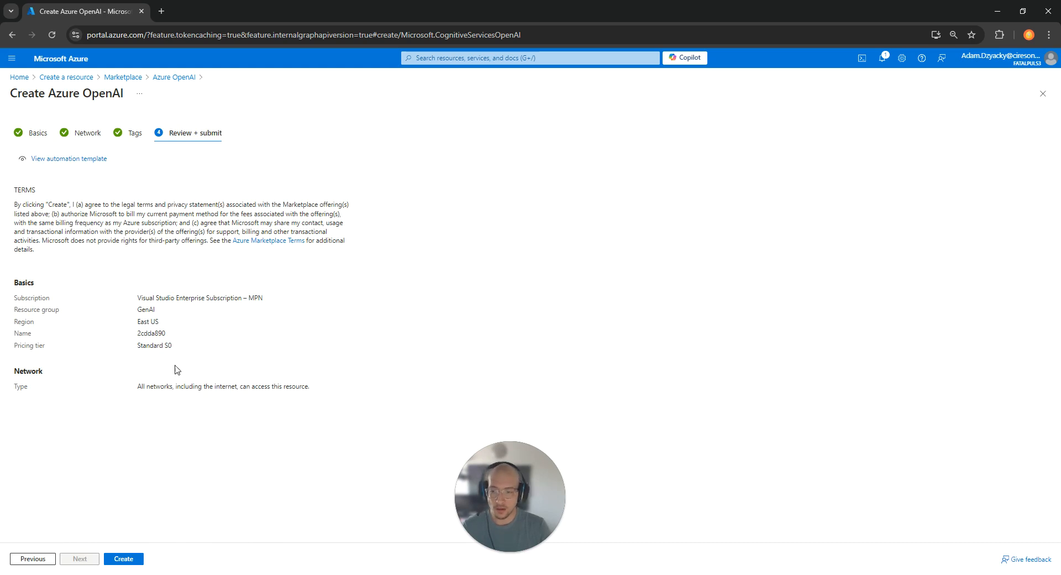
click(131, 559)
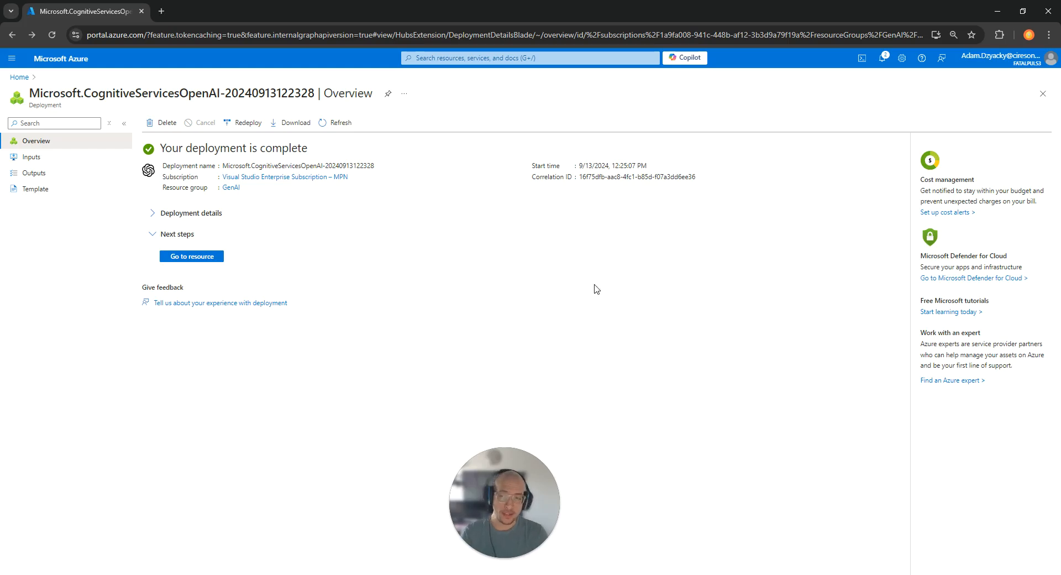
Go to the deployed resource, launch Azure OpenAI Studio from it, and open the Chat playground.
click(165, 258)
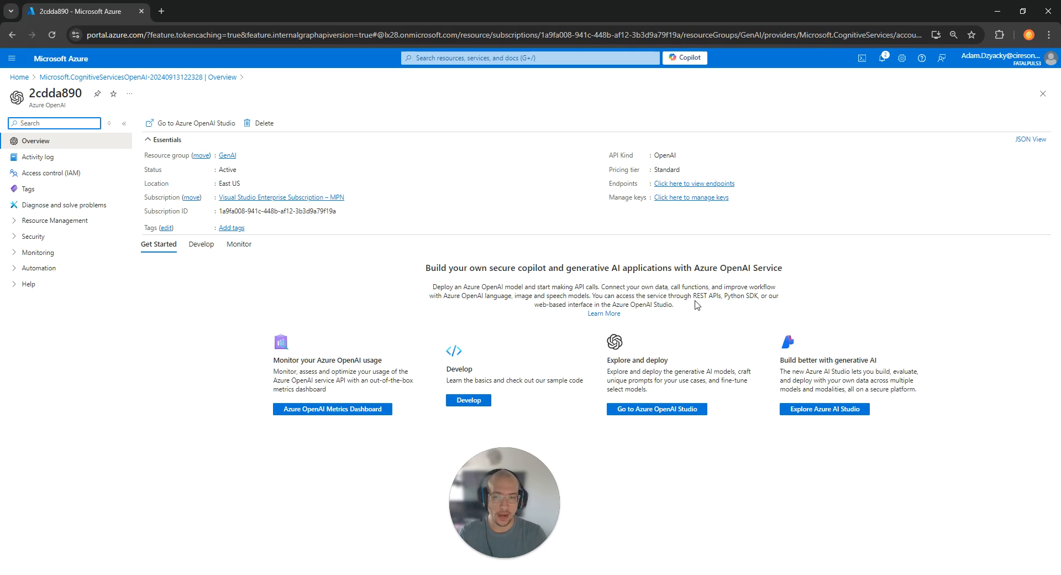
click(677, 409)
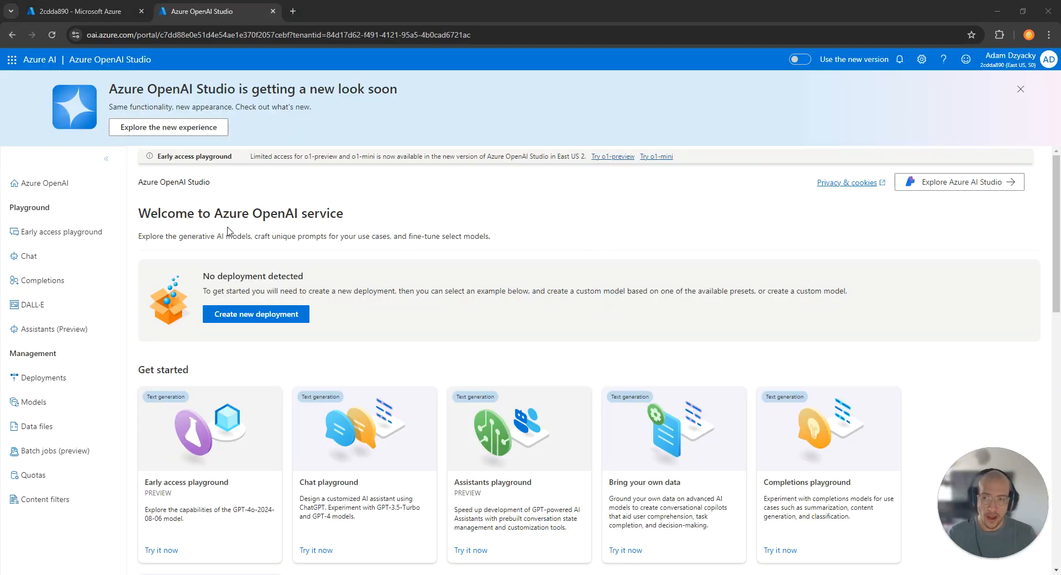
click(35, 256)
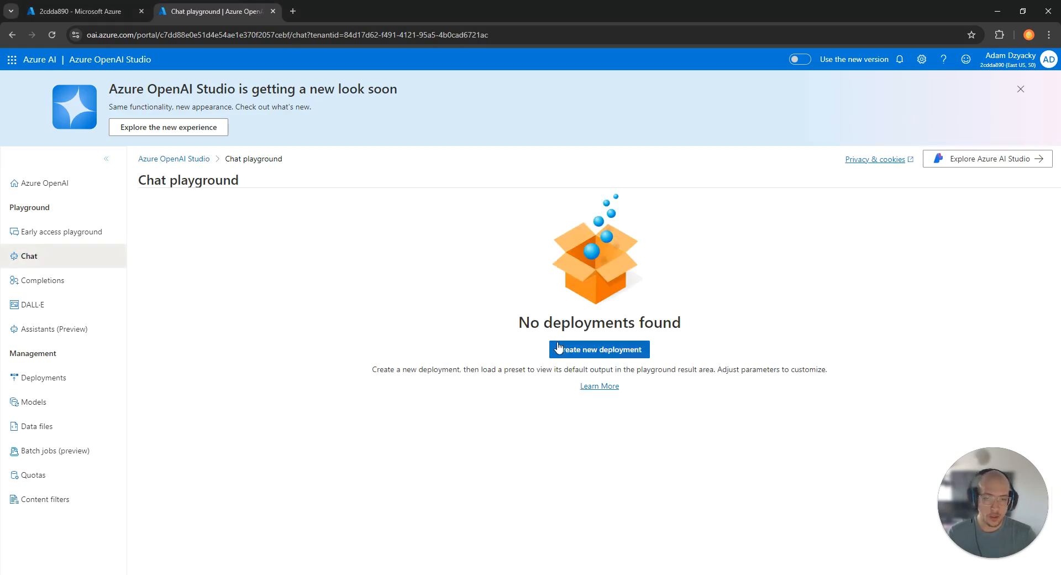
Start a new model deployment named TikitProd using the gpt-35-turbo-16k model.
click(626, 354)
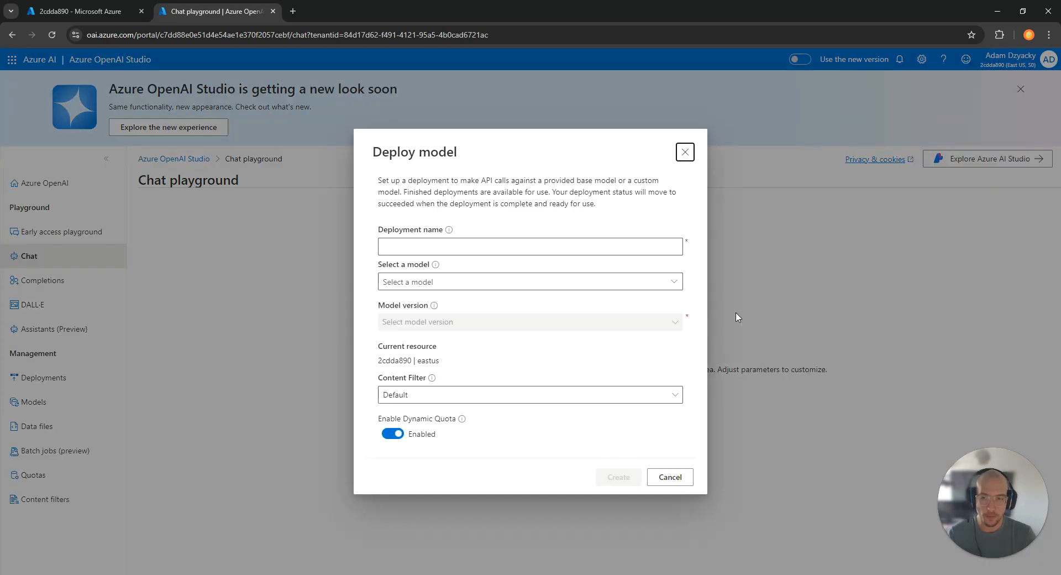
click(568, 250)
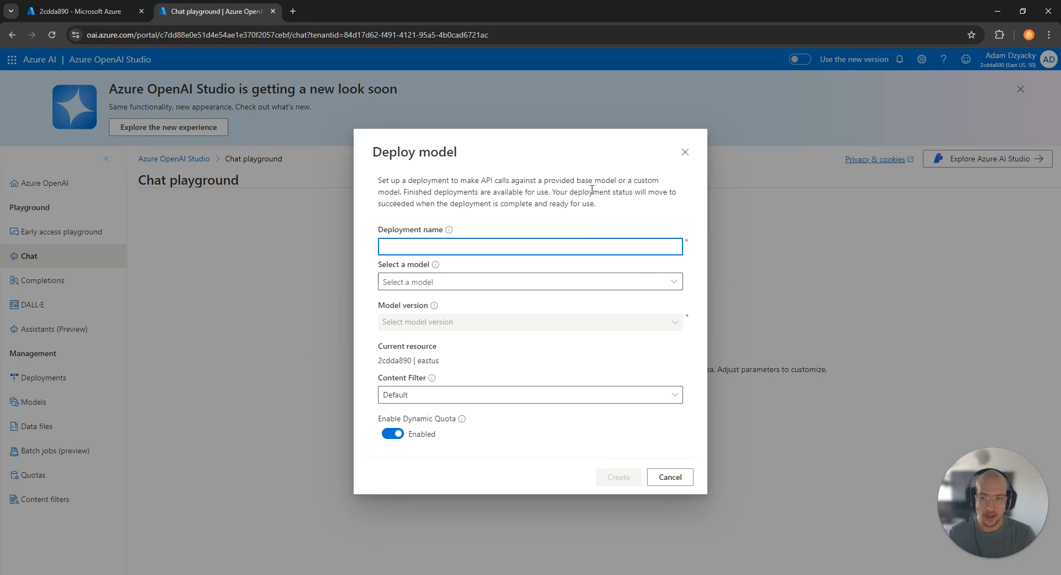
text(TikitProd)
click(517, 277)
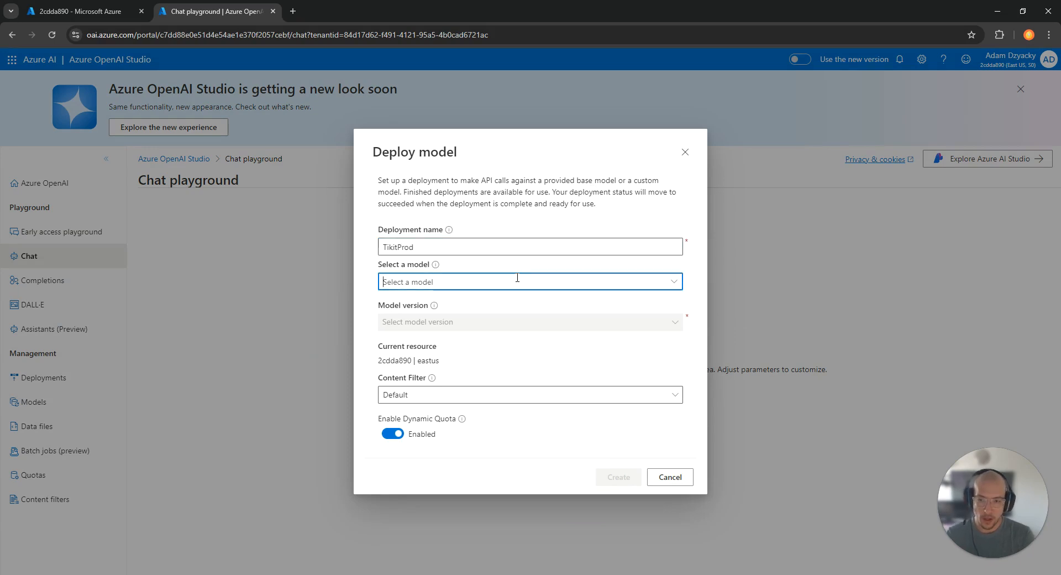
click(672, 281)
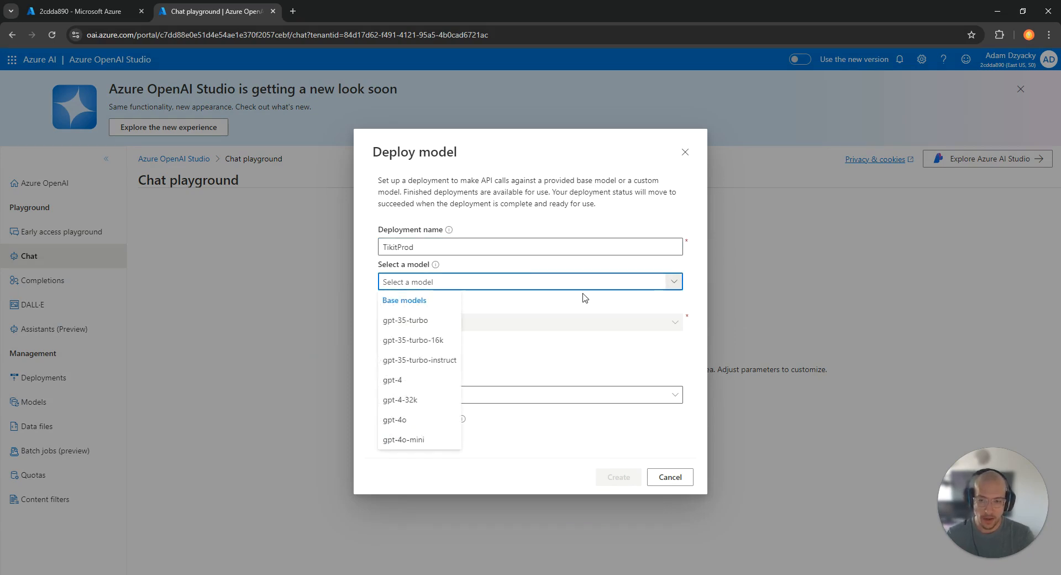
click(444, 344)
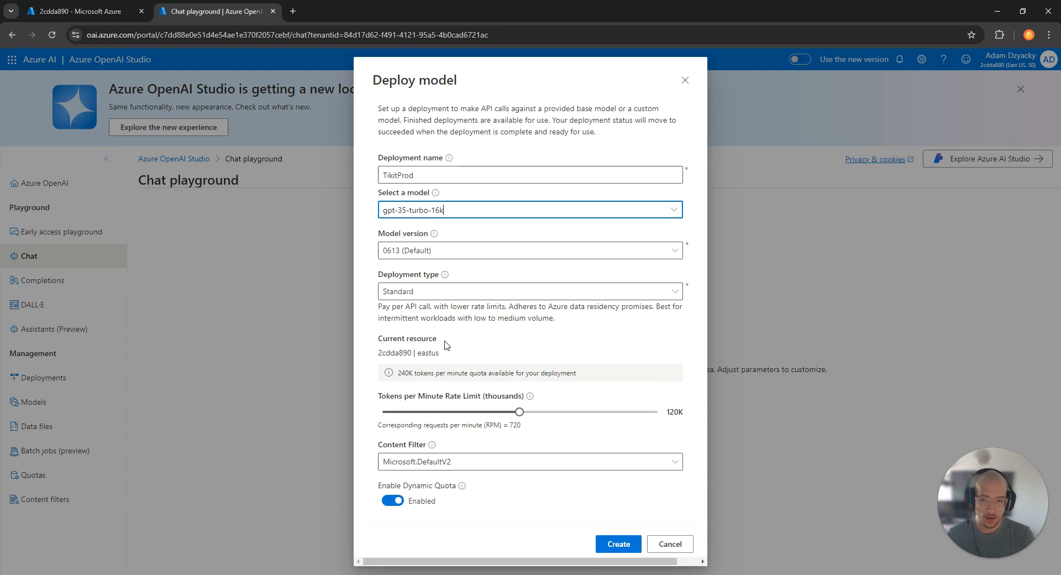
Keep model version 0613 (Default) and the Standard deployment type, and create the deployment.
click(469, 256)
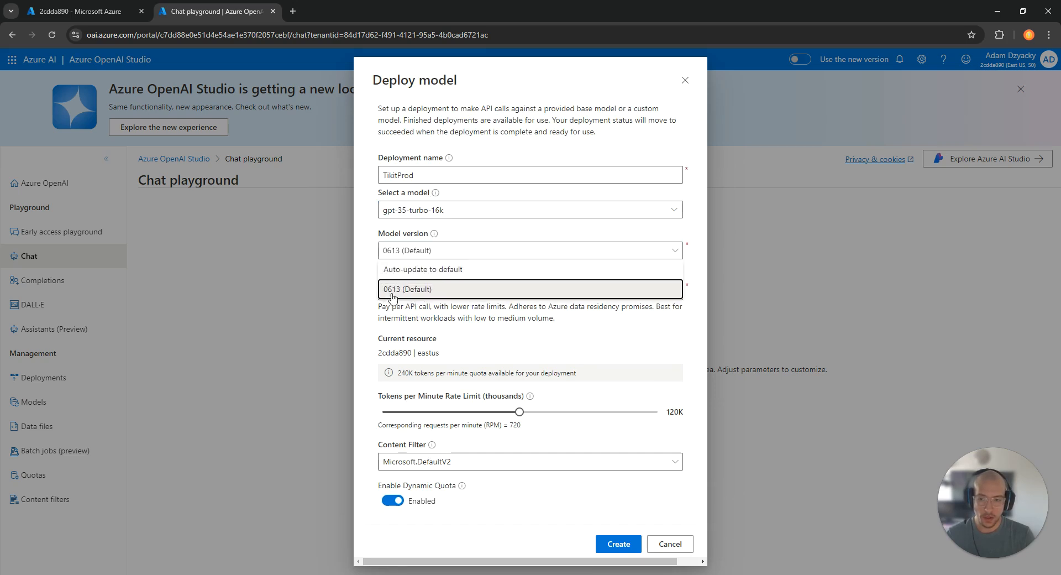
click(371, 265)
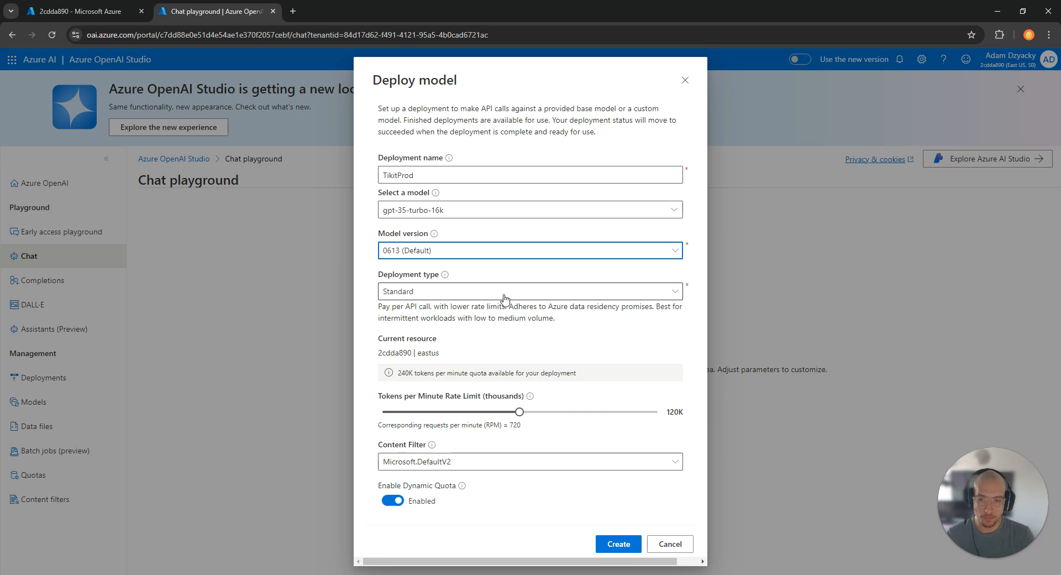
click(487, 293)
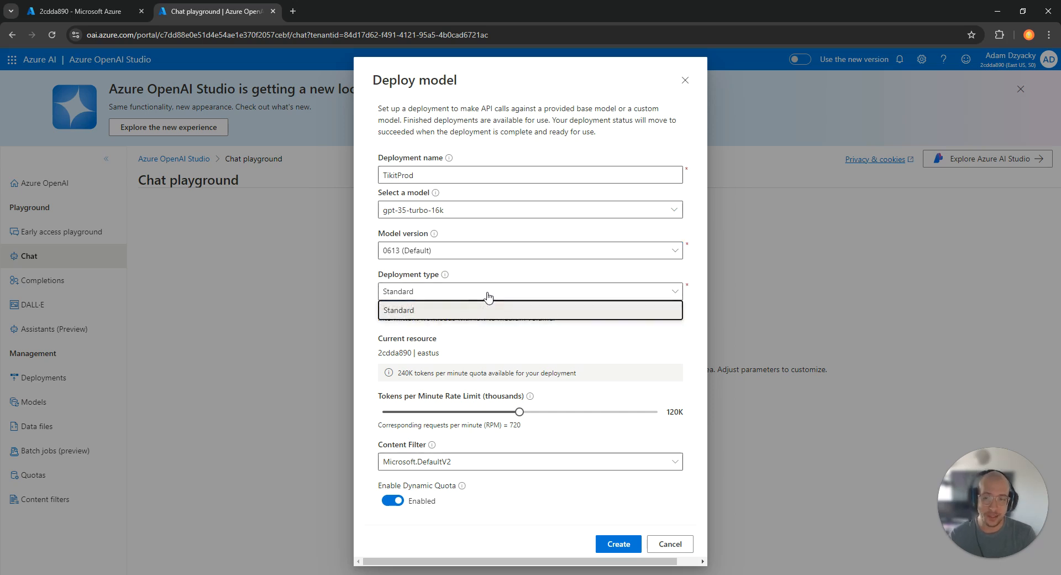
click(487, 296)
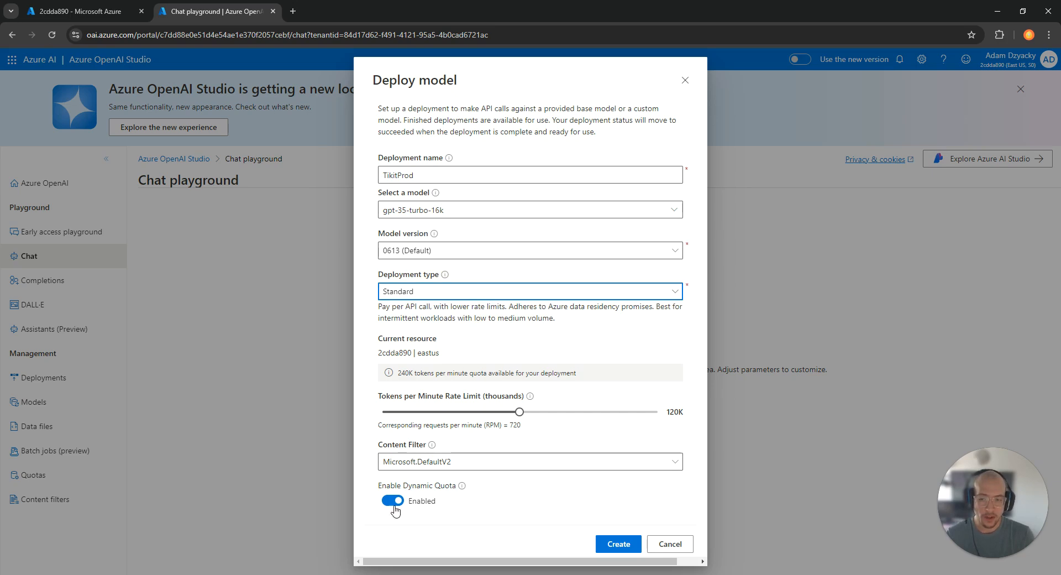
click(619, 544)
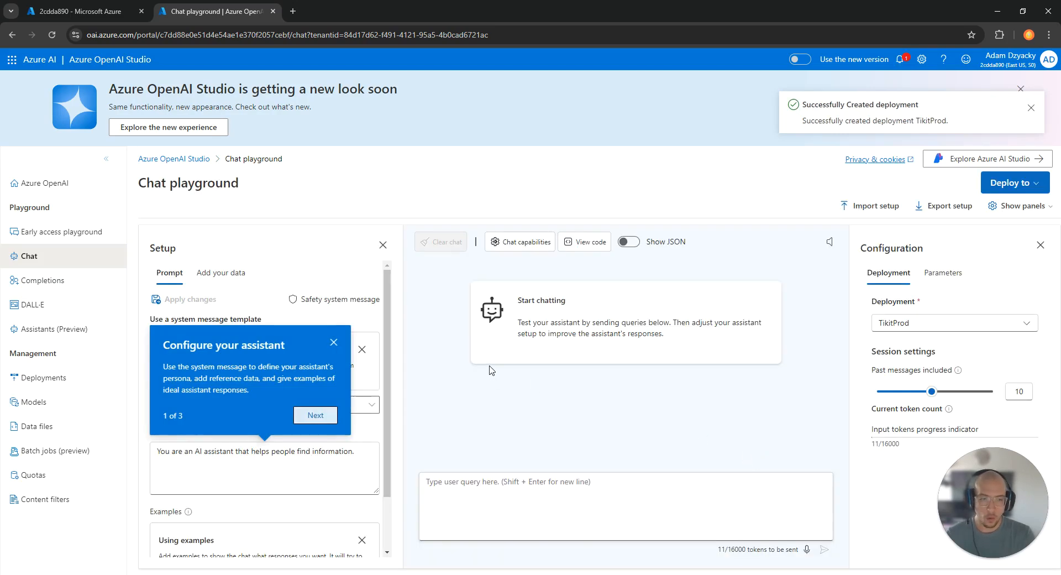
Dismiss the assistant tour and start adding a playground data source of type Upload files (preview).
click(333, 343)
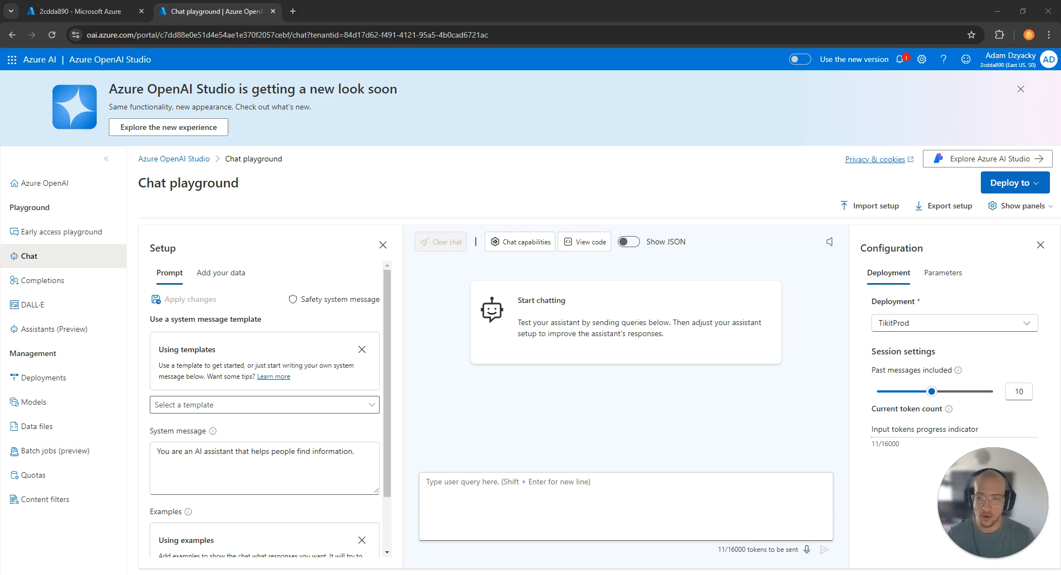
click(222, 276)
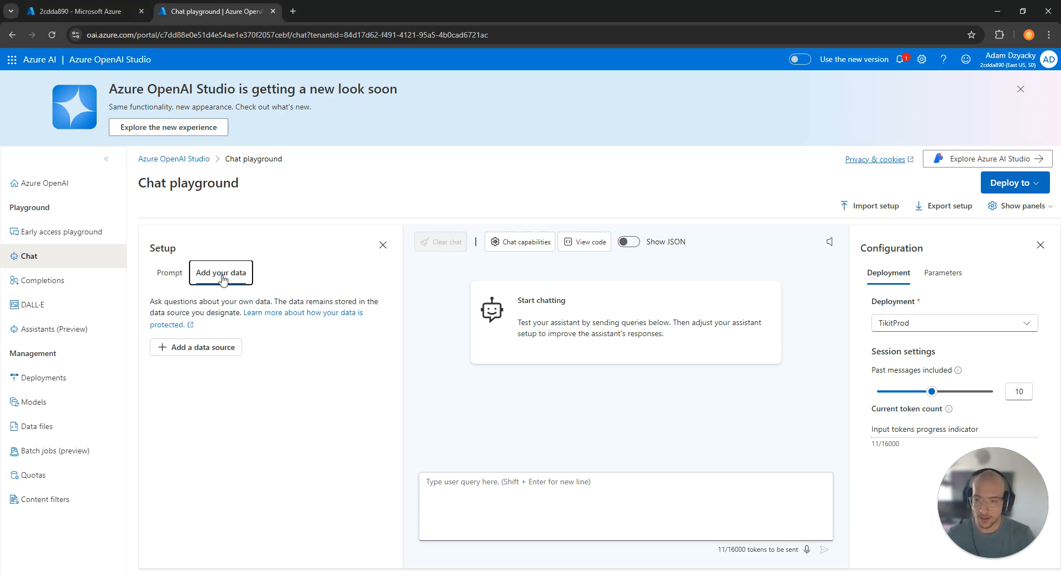
click(197, 347)
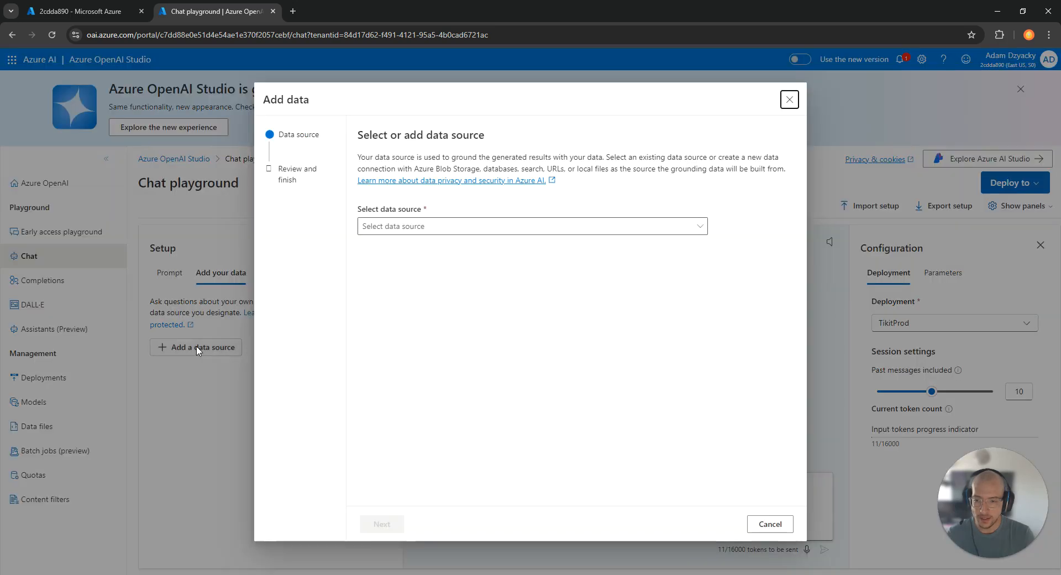
click(705, 232)
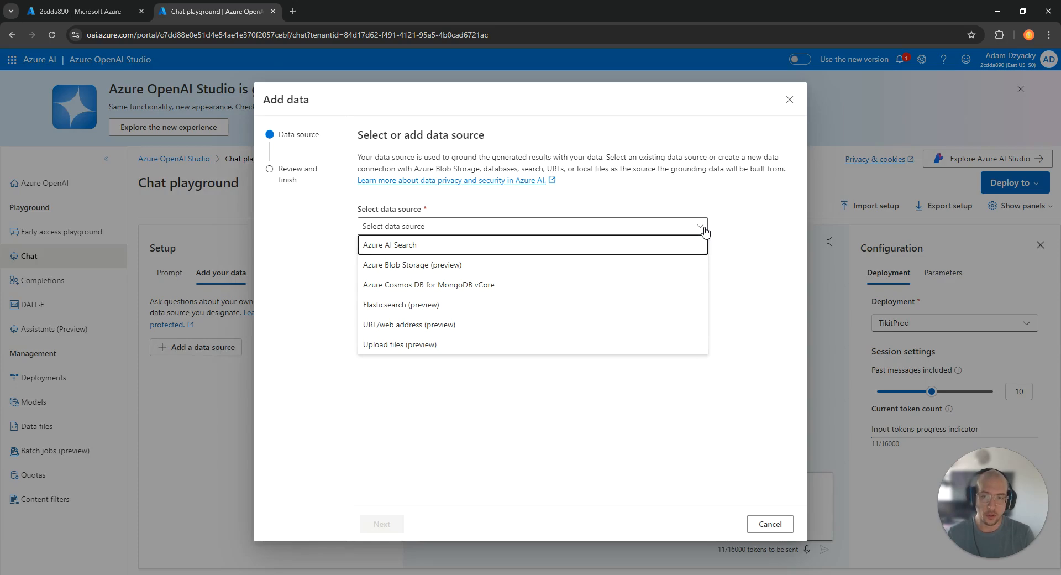
click(445, 346)
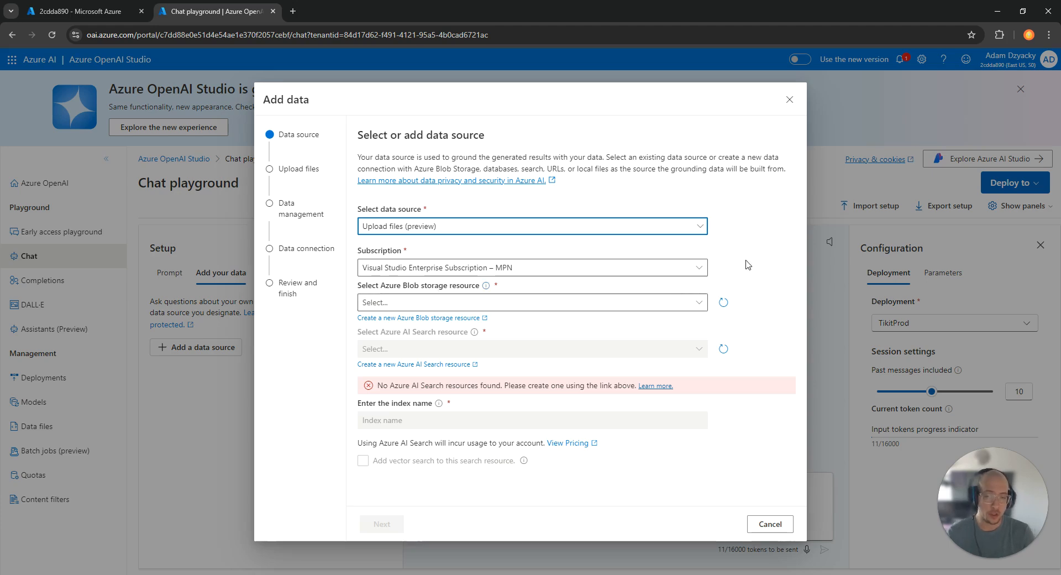
Start a new Azure Blob storage account in the GenAI resource group and name it ce19ab81.
click(454, 318)
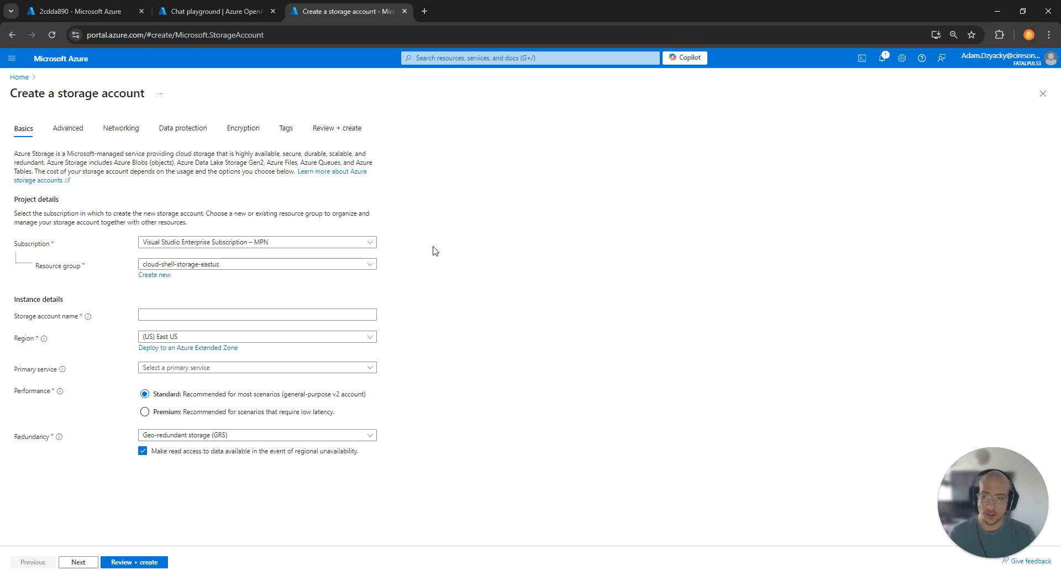
click(374, 270)
click(179, 389)
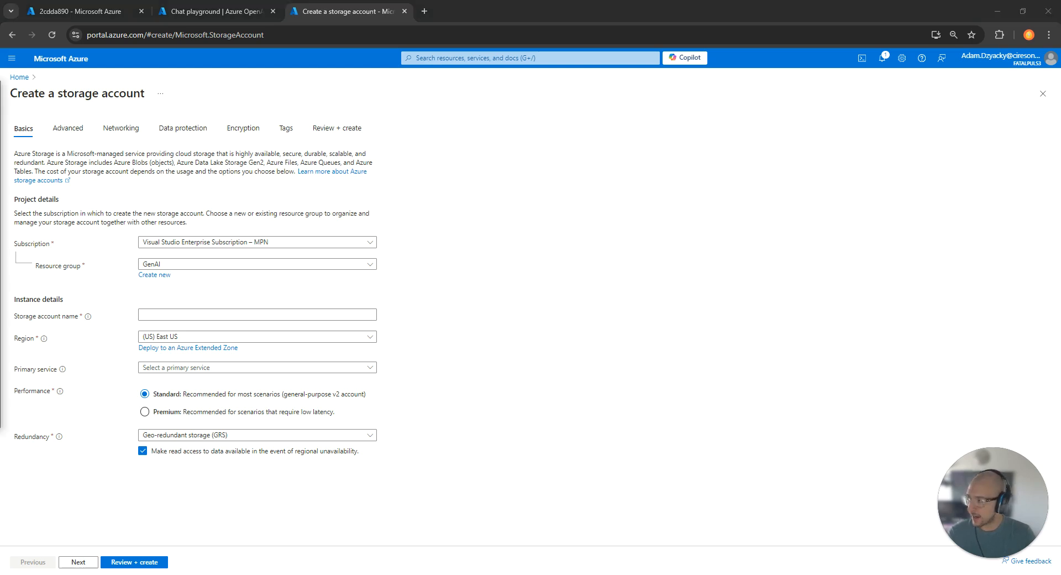
click(178, 311)
text(ce19ab81)
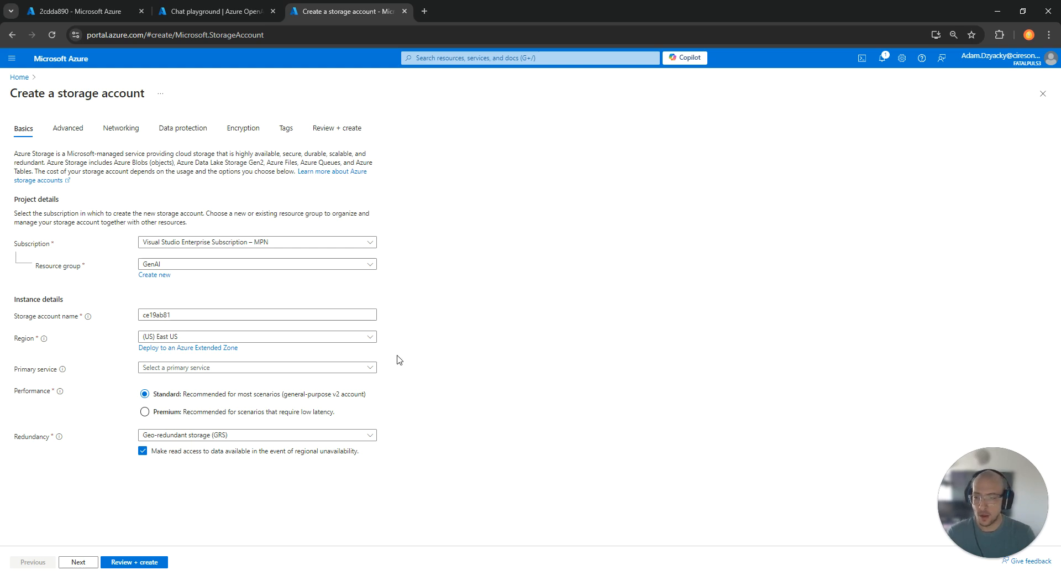
Set the storage account's primary service to Azure Blob Storage or Azure Data Lake Storage Gen 2 and its primary workload to Other.
click(371, 371)
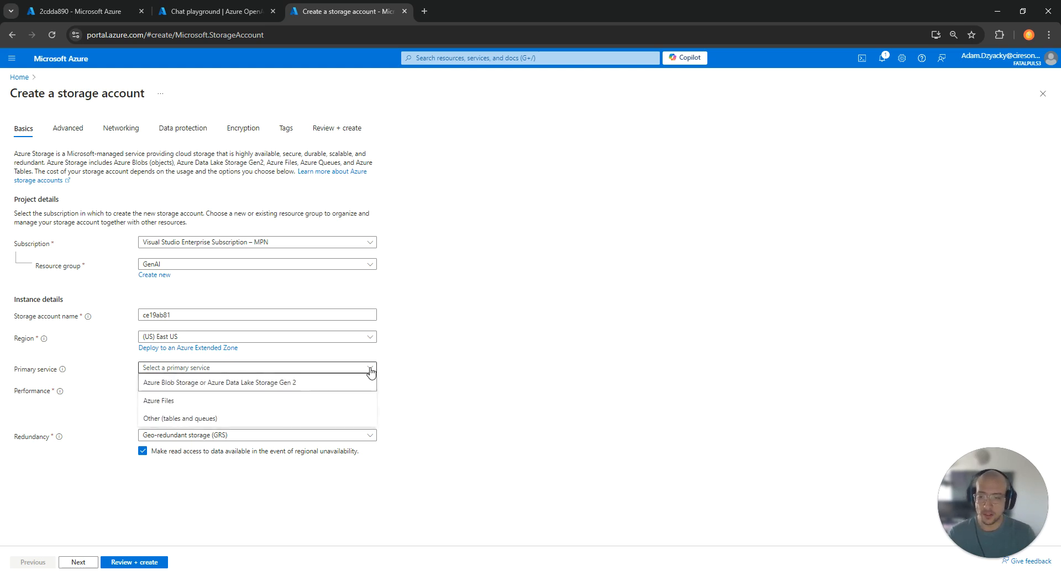
click(218, 386)
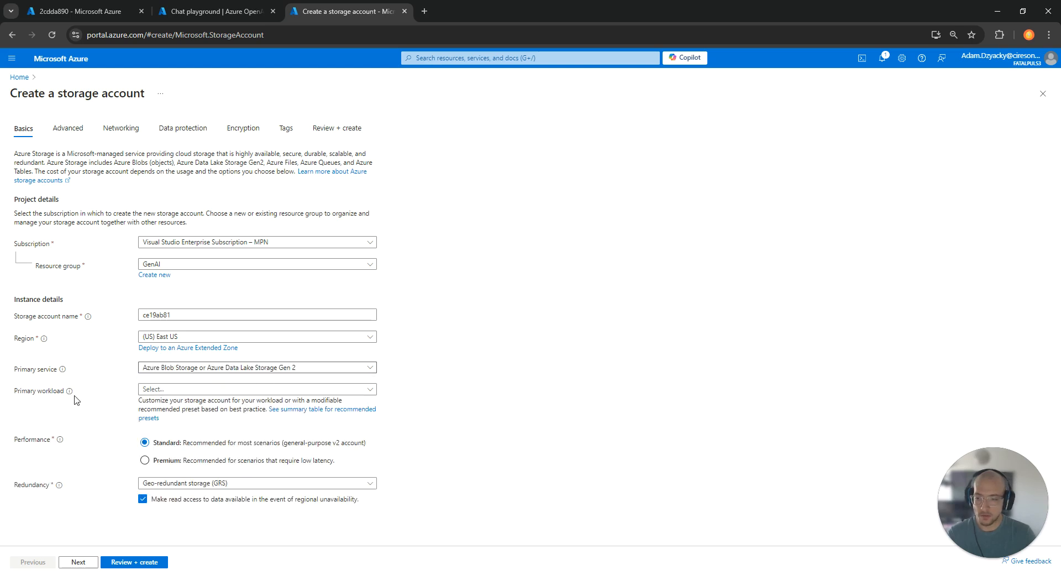
click(299, 390)
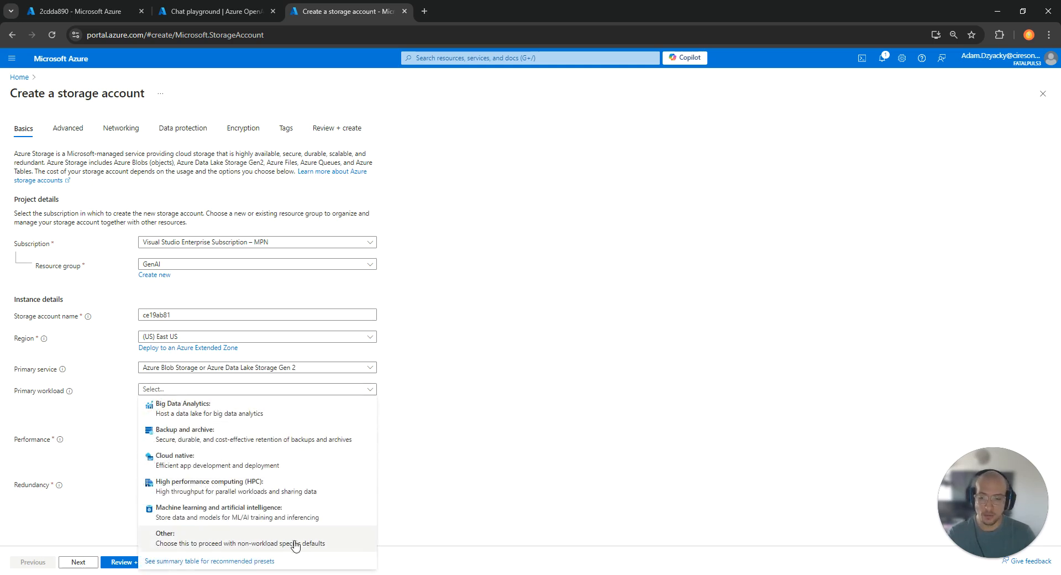
click(314, 540)
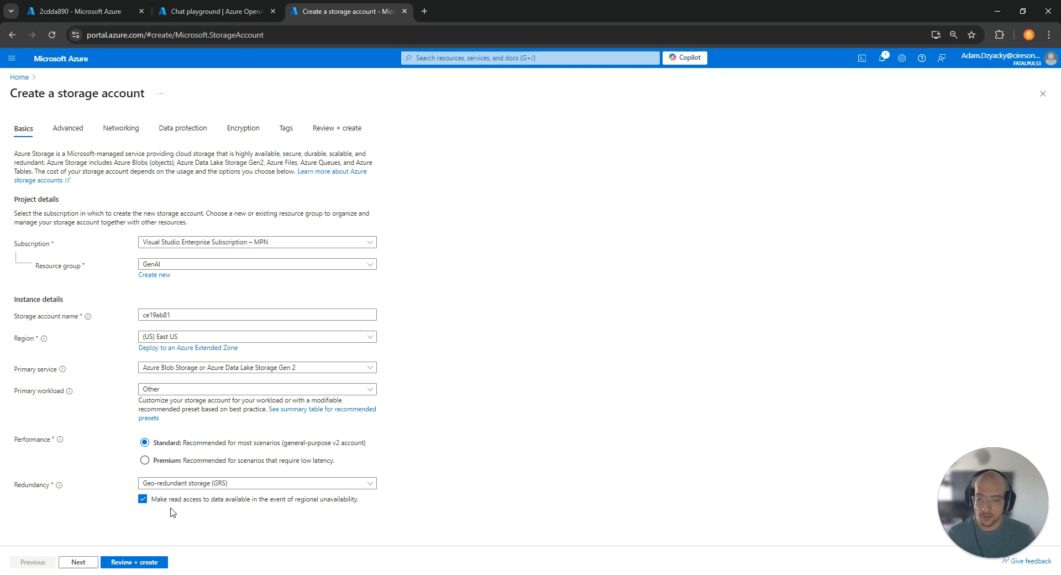
Keep Geo-redundant storage (GRS) as the redundancy, then review and create the storage account.
click(326, 484)
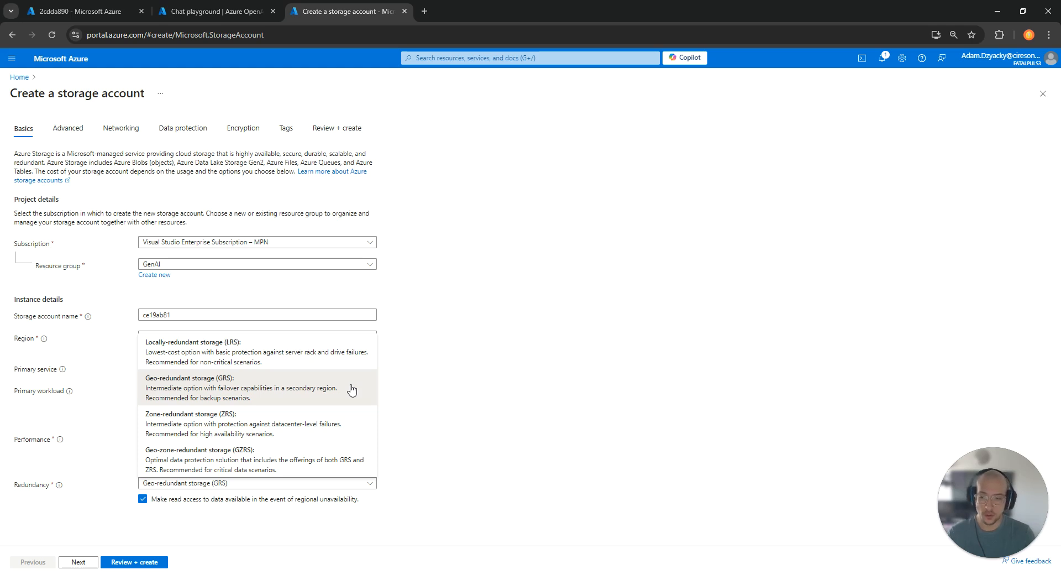
click(466, 346)
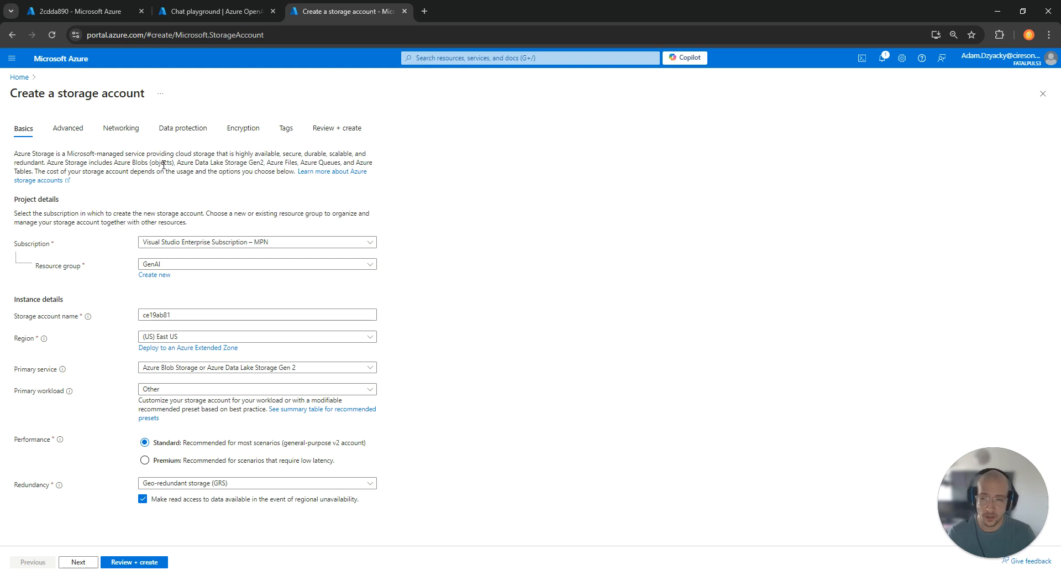
click(147, 563)
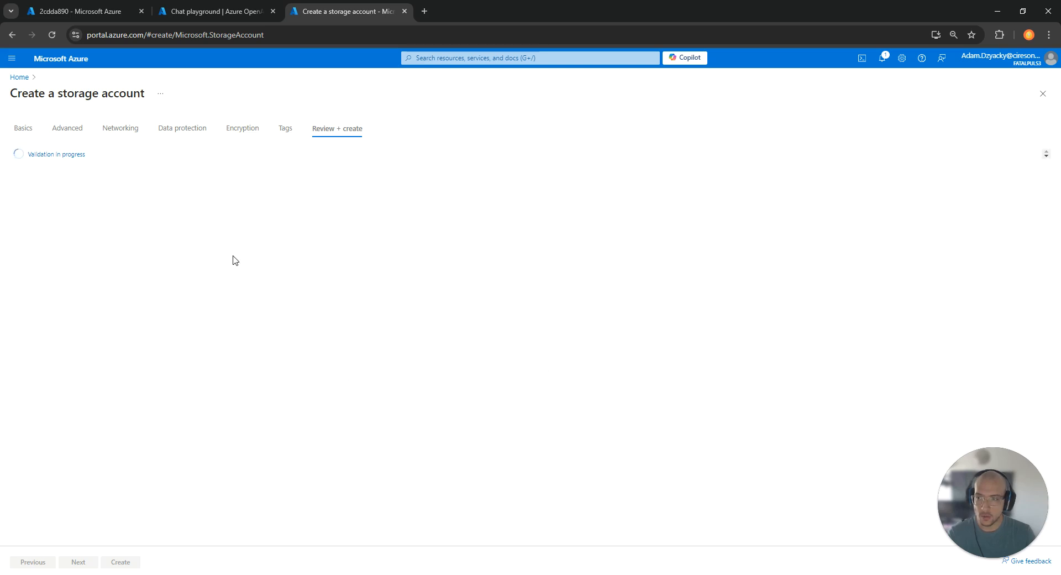
click(120, 562)
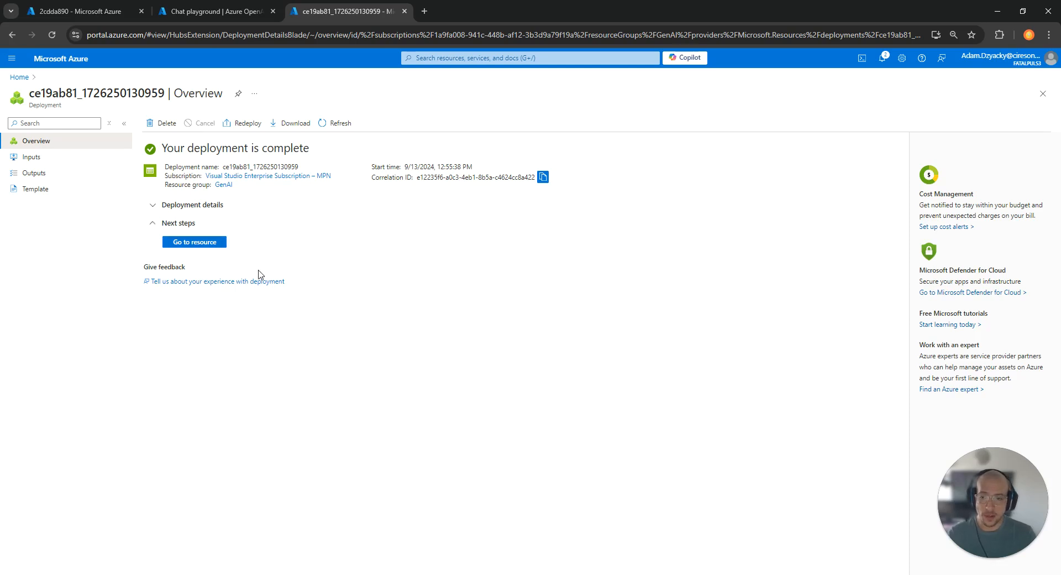
Back in the Add data dialog, refresh the Blob storage resources, select ce19ab81, and turn on CORS for it.
click(217, 10)
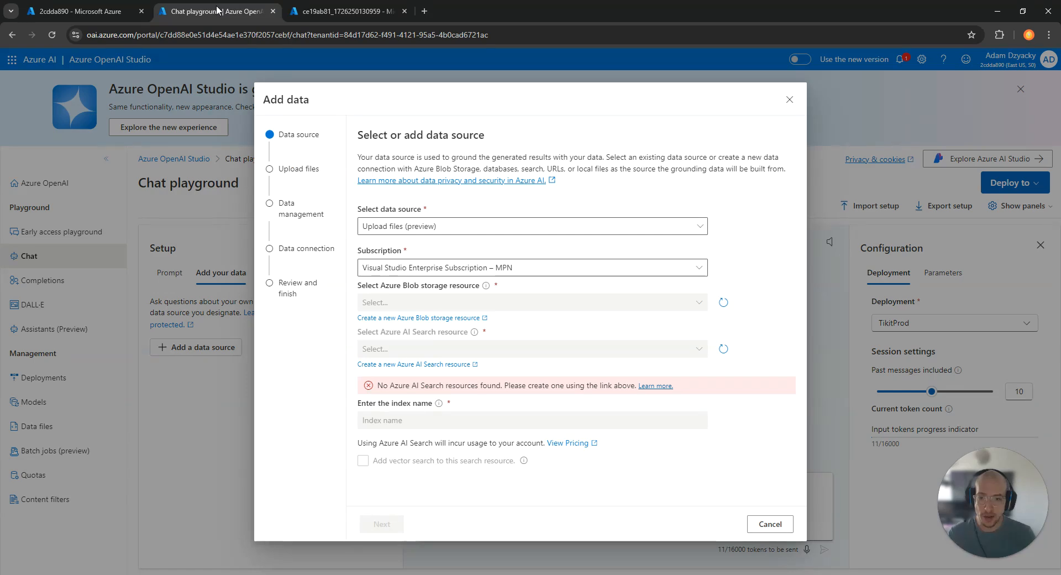
click(722, 302)
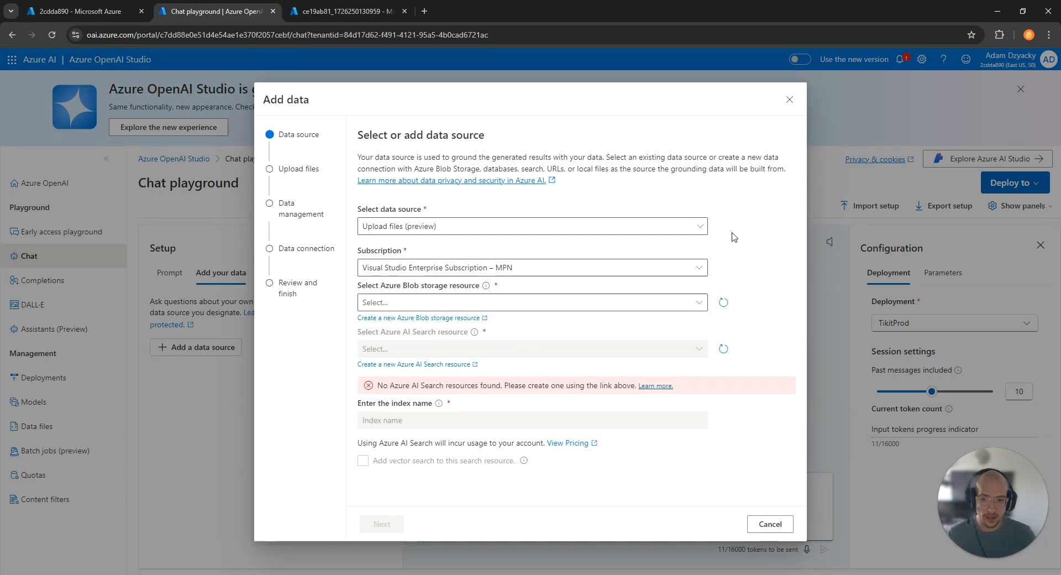
click(700, 303)
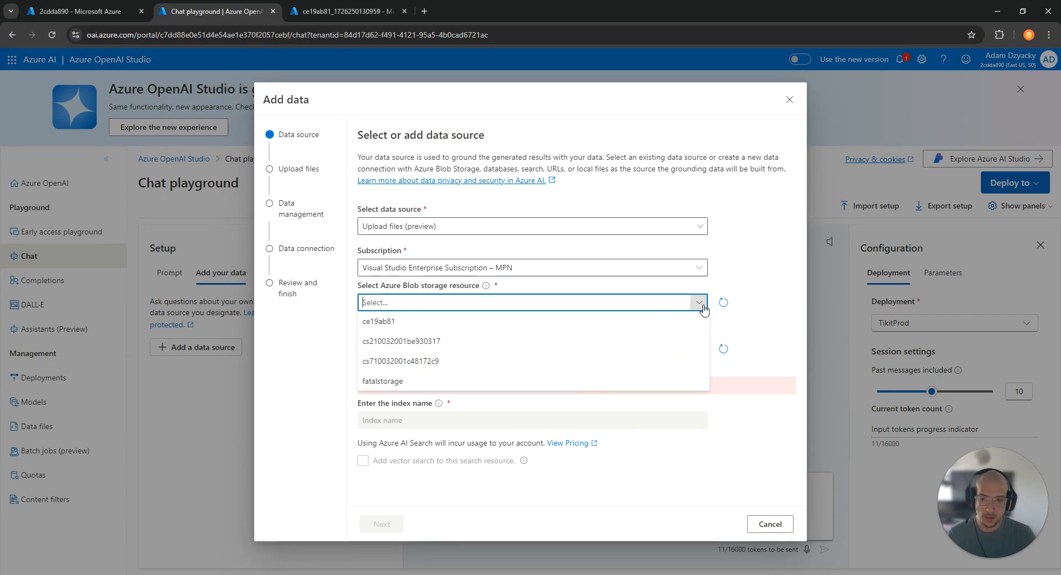
click(497, 321)
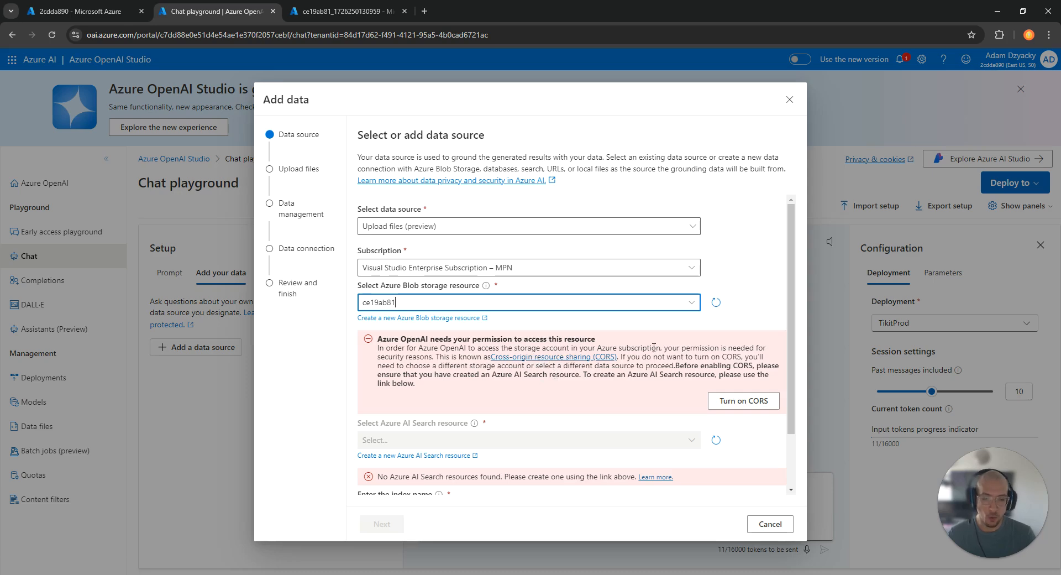
click(755, 405)
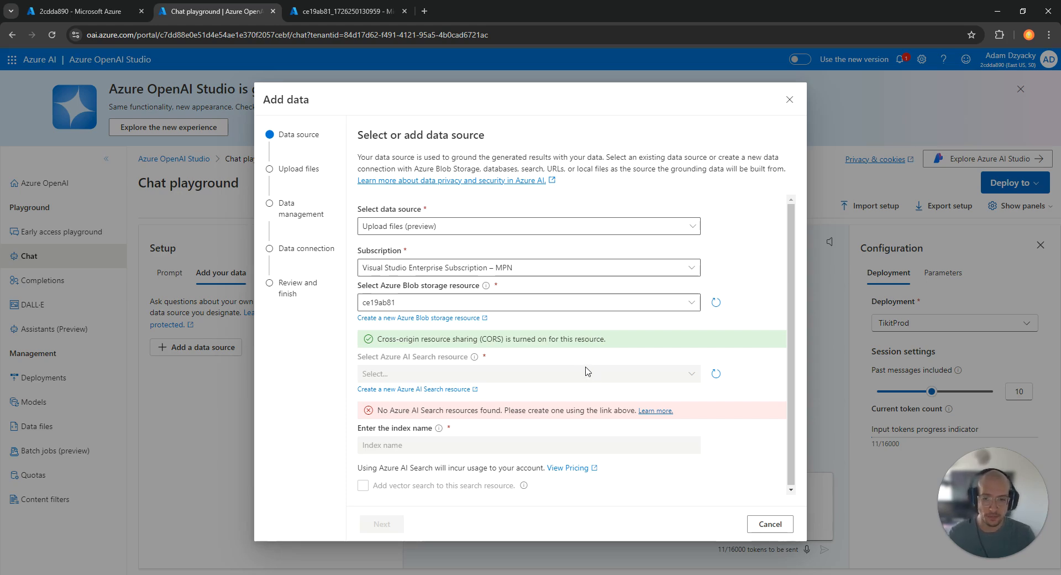
Start a new Azure AI Search resource in the GenAI resource group with service name 6712223c, keeping location East US.
click(417, 389)
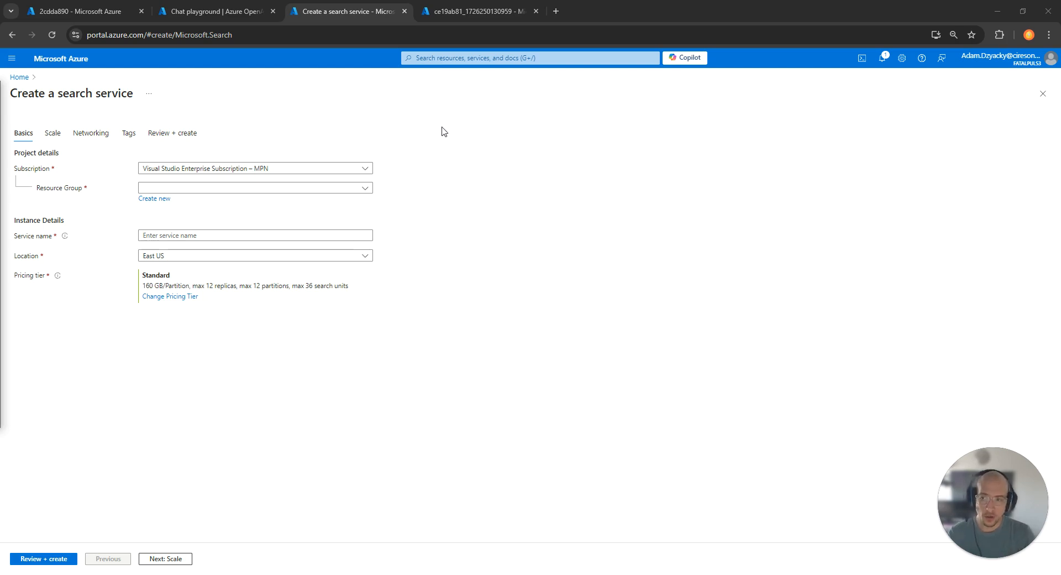
click(365, 188)
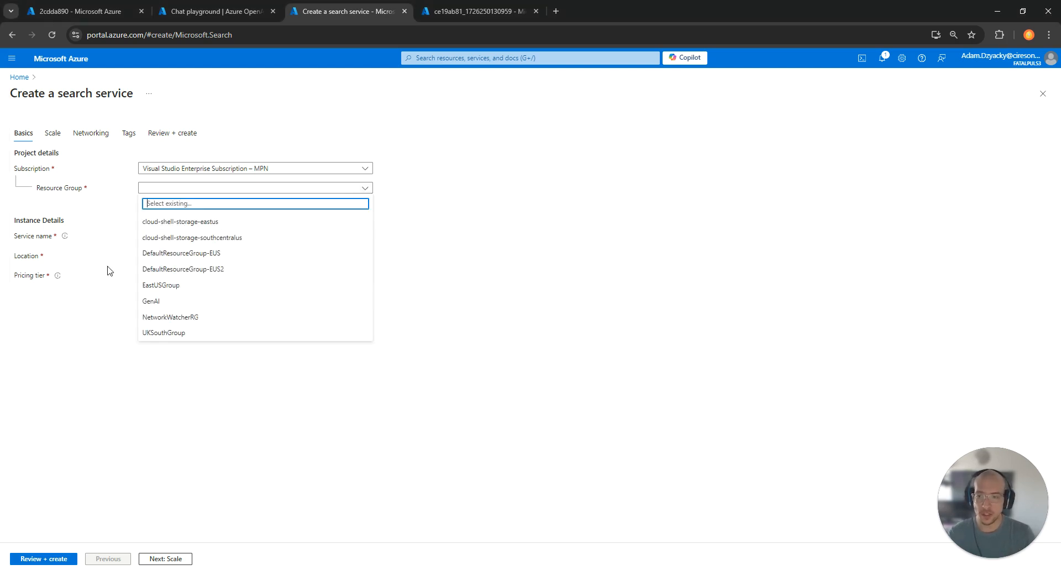
click(183, 307)
key(Tab)
key(Tab)
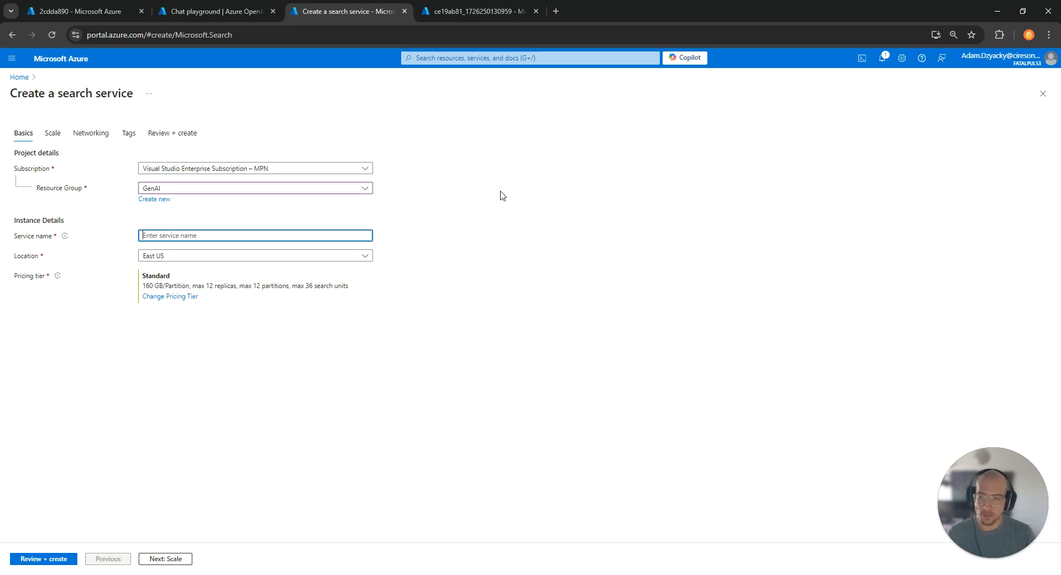
text(6712223c)
key(Tab)
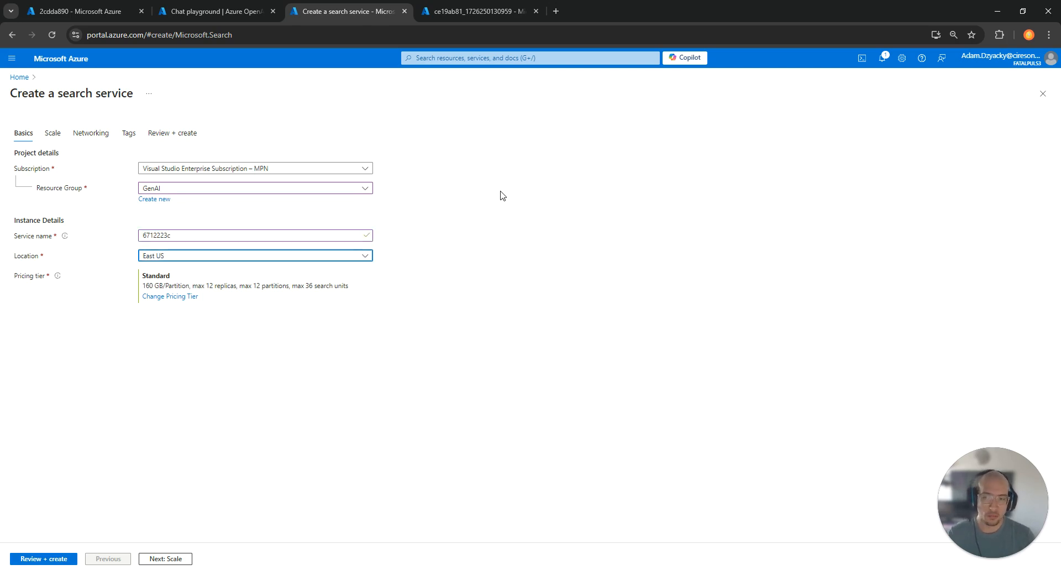
click(460, 342)
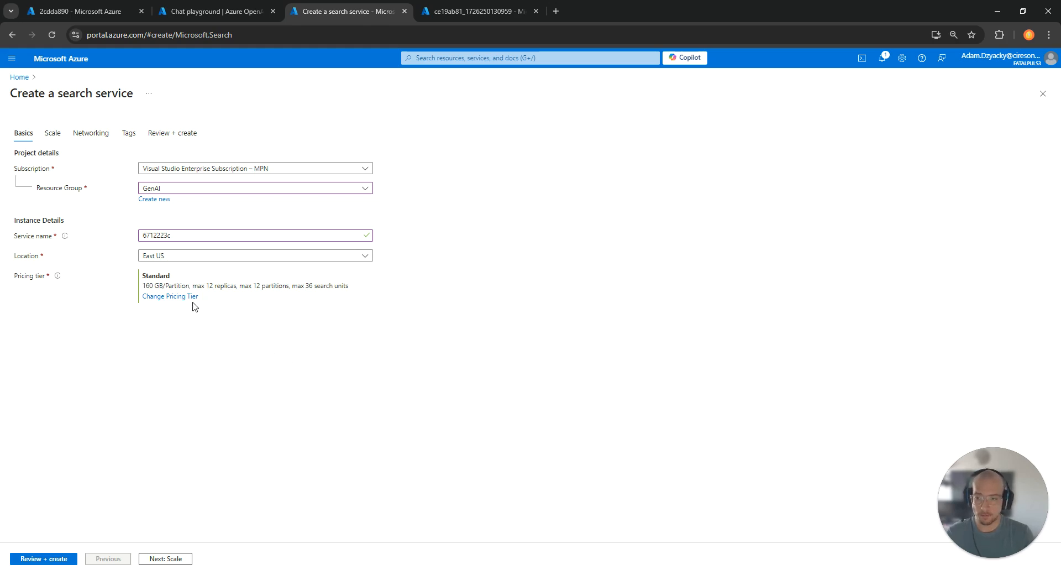
Change the search service's pricing tier to Basic, then review and create the service.
click(163, 297)
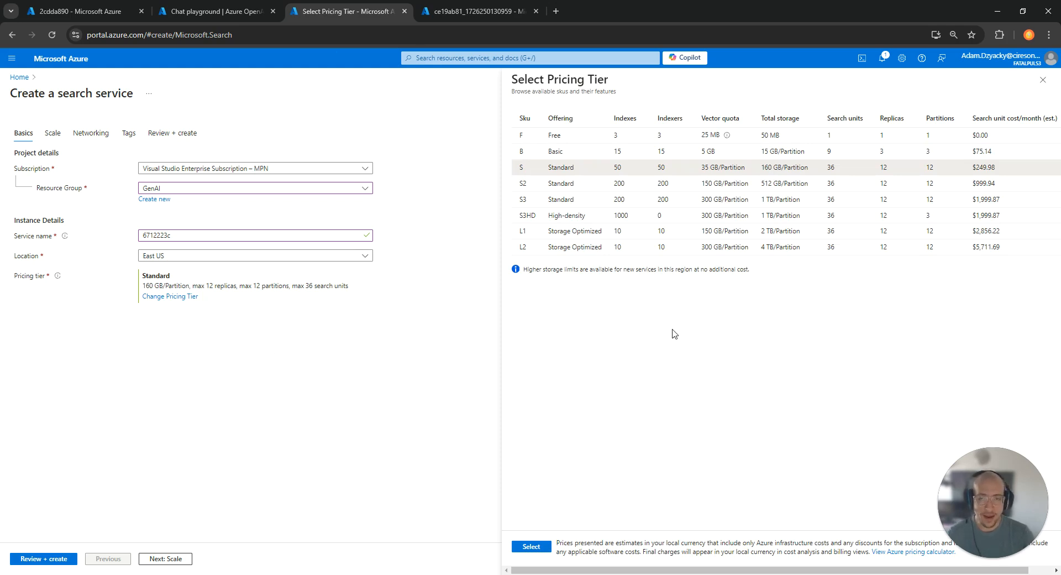
click(577, 156)
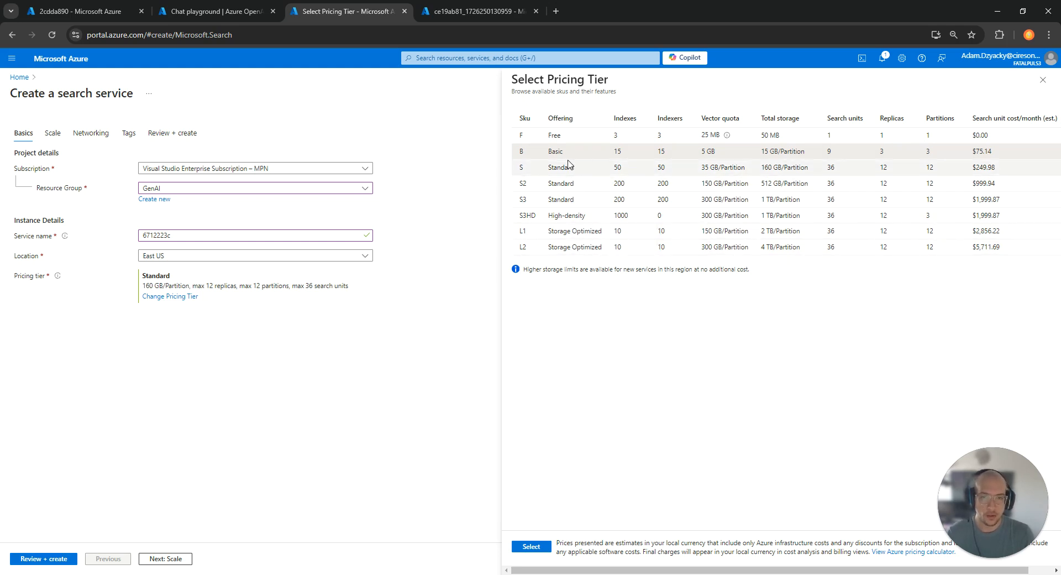
click(530, 547)
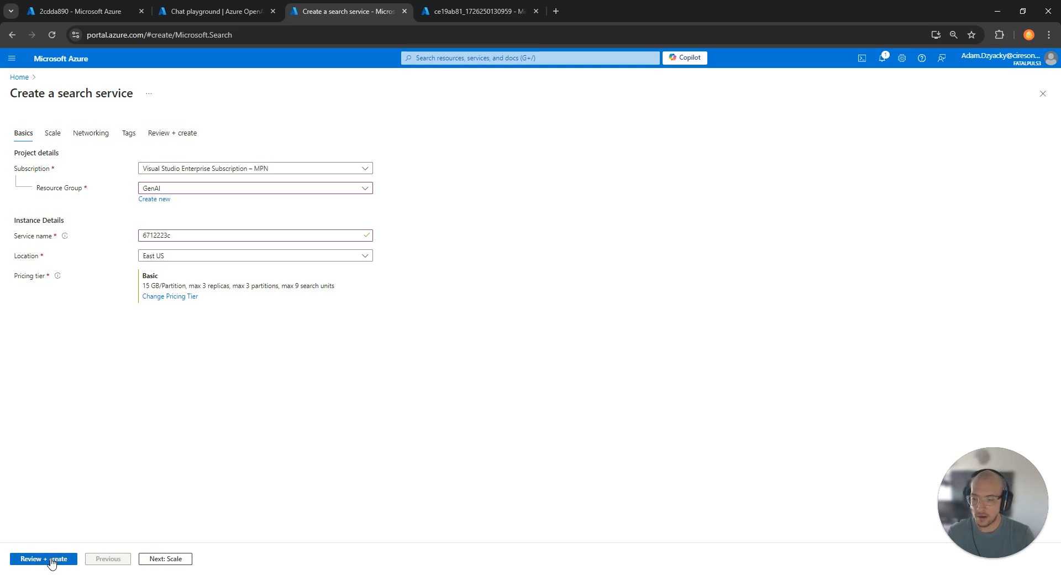
click(47, 559)
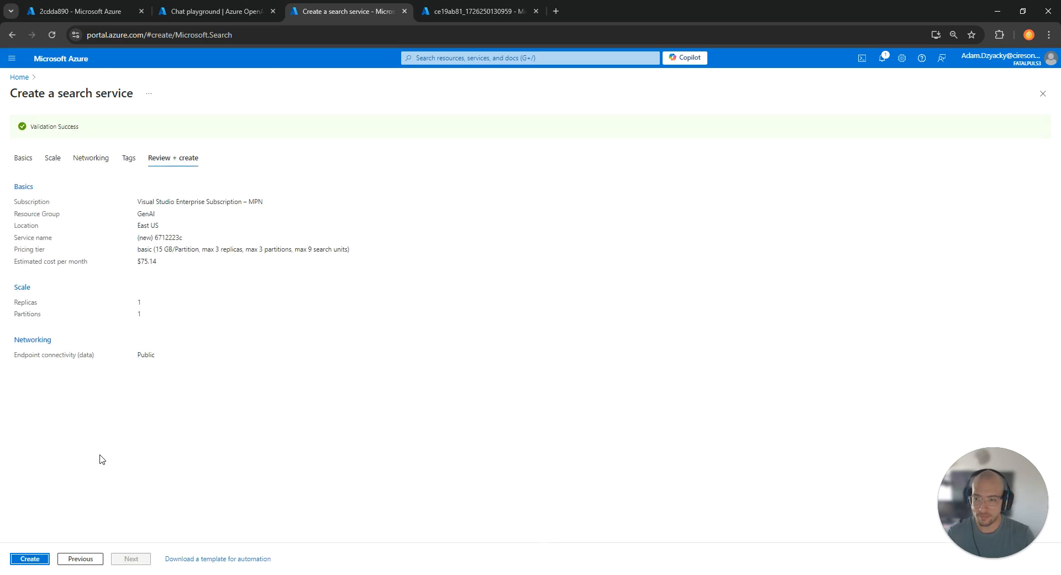
click(30, 560)
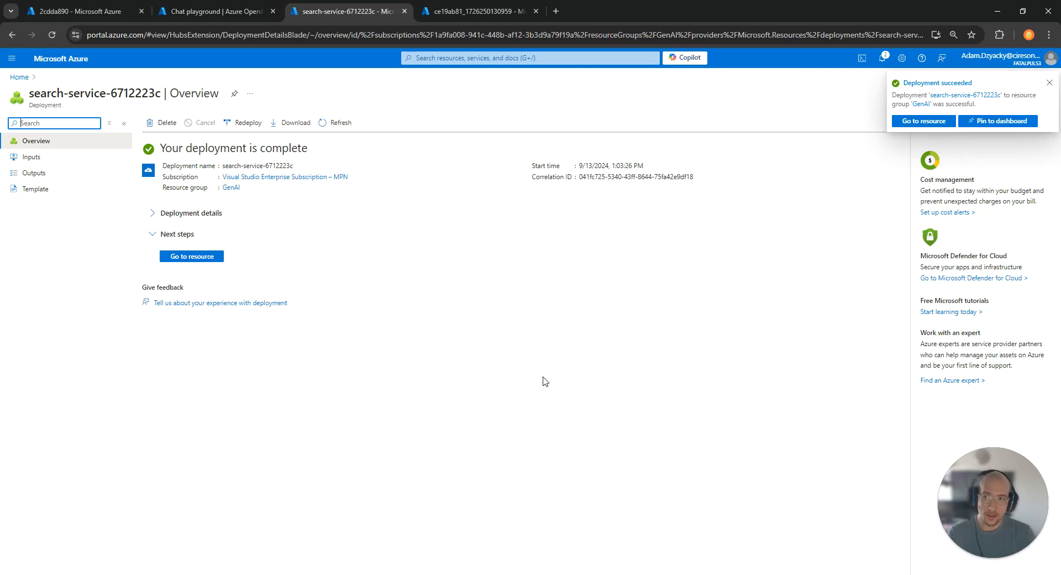
Back in the Add data dialog, refresh and select the 6712223c Azure AI Search resource, and enter tikitindex01 as the index name.
click(251, 9)
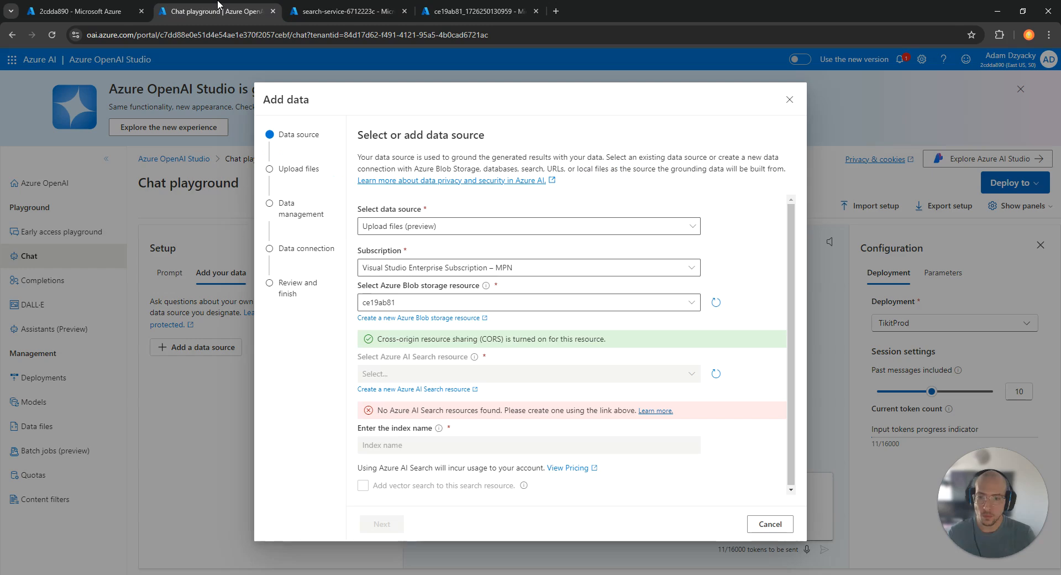
click(717, 375)
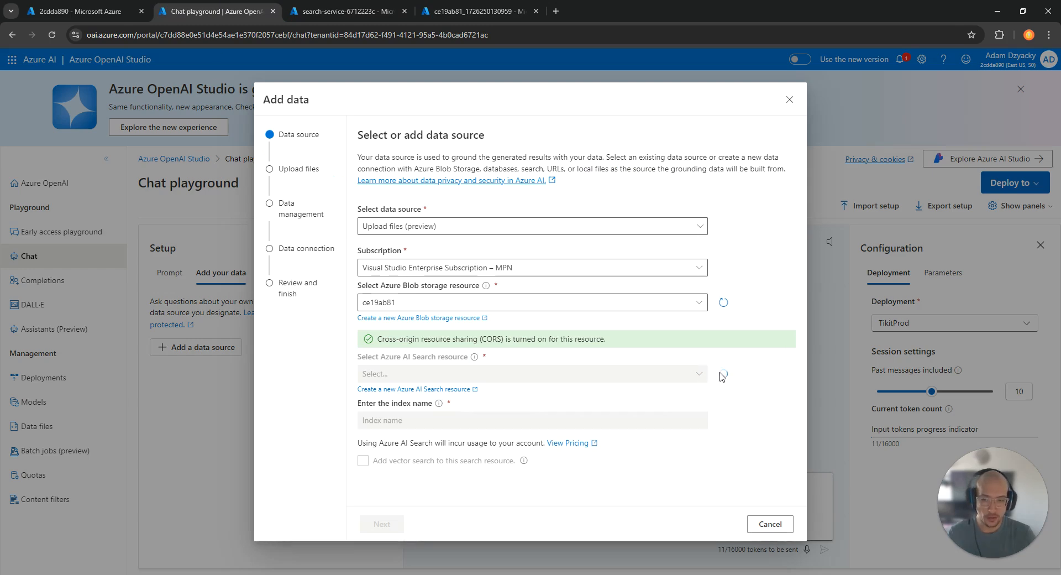
click(698, 374)
click(387, 393)
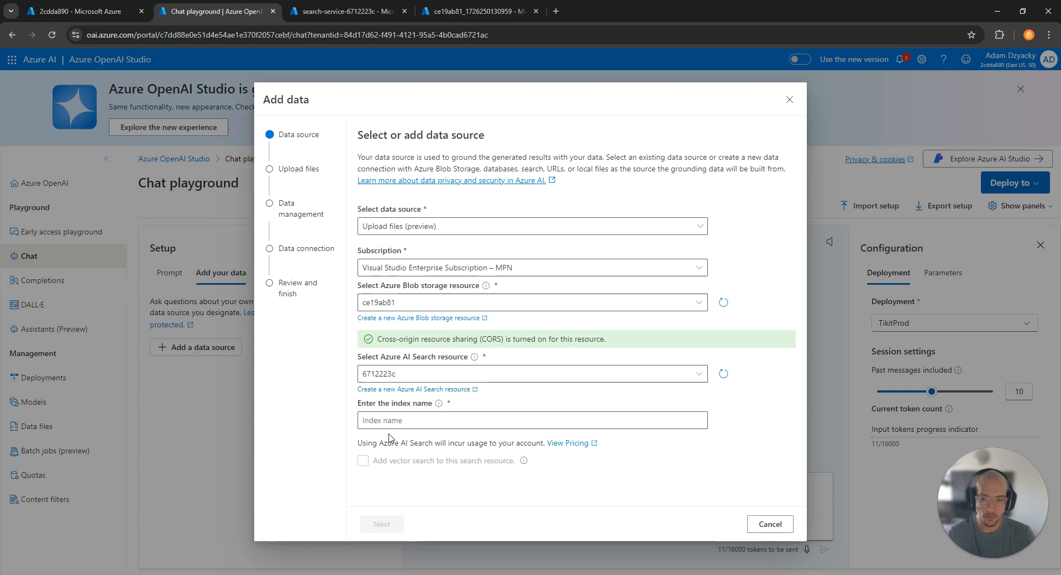
click(386, 419)
text(tikin)
key(BackSpace)
text(tindex01)
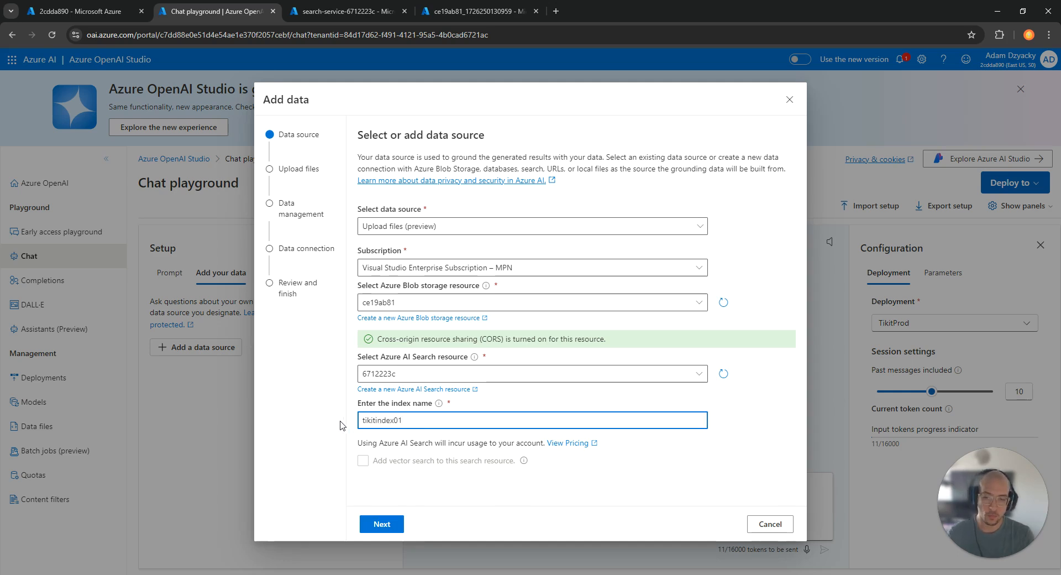
Proceed to file uploading, add the Employee Handbook PDF, upload it, and continue to data management.
click(338, 417)
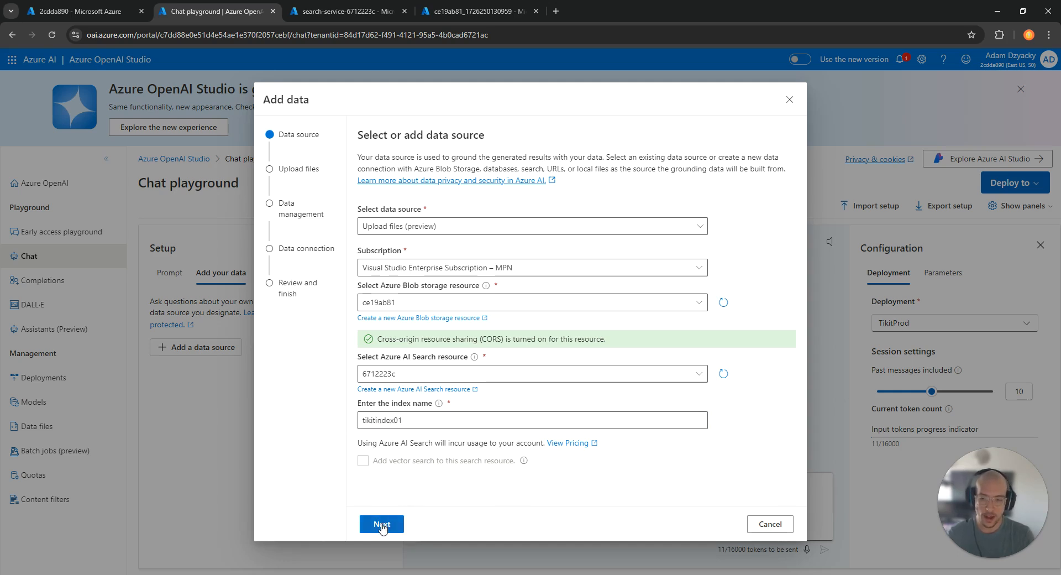
click(381, 525)
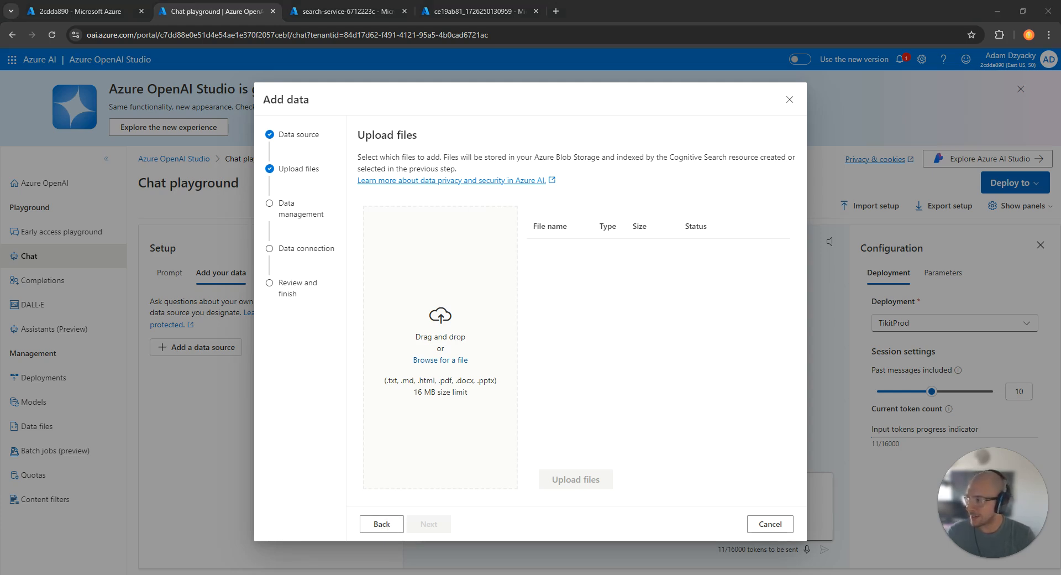
drag(332, 260, 445, 299)
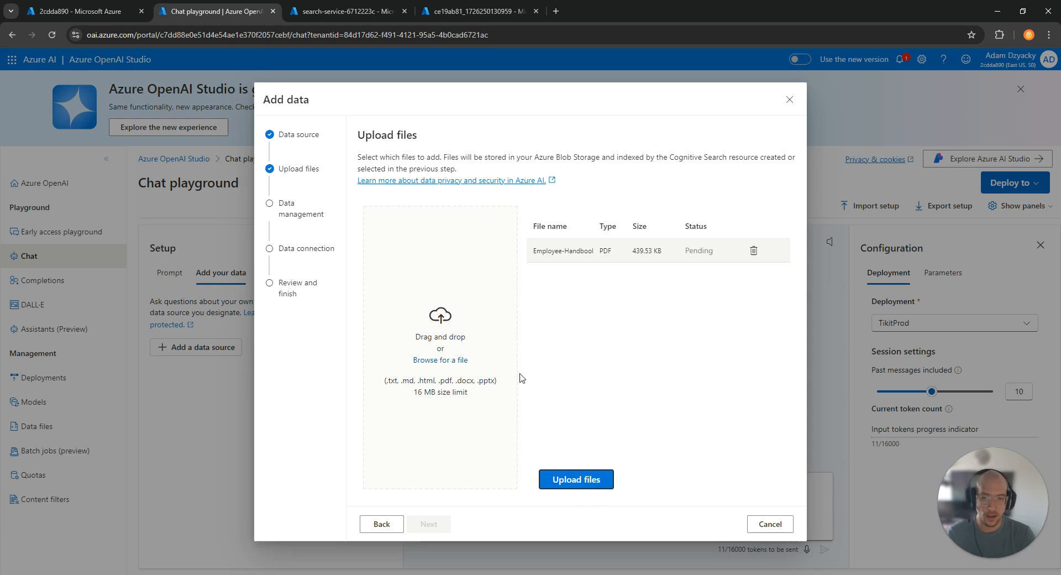
click(595, 484)
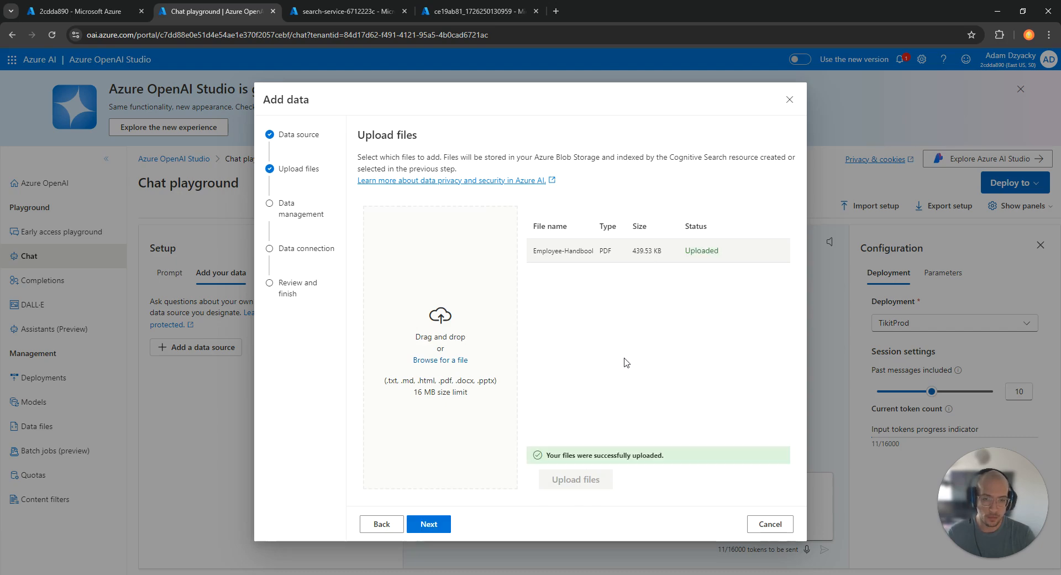
click(440, 528)
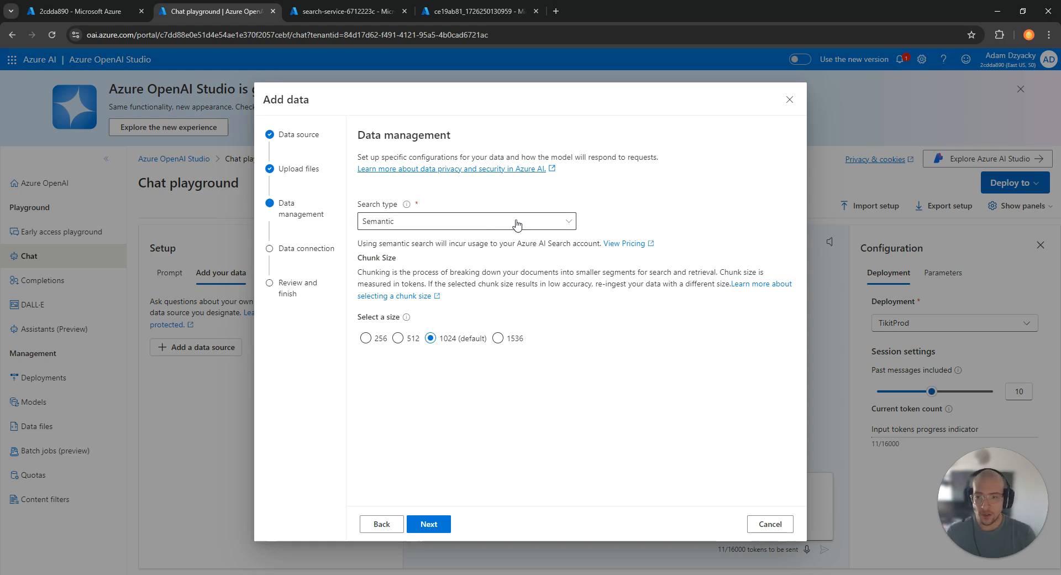
Set the search type to Keyword, keep the 1024 (default) chunk size, and continue to the data connection.
click(499, 224)
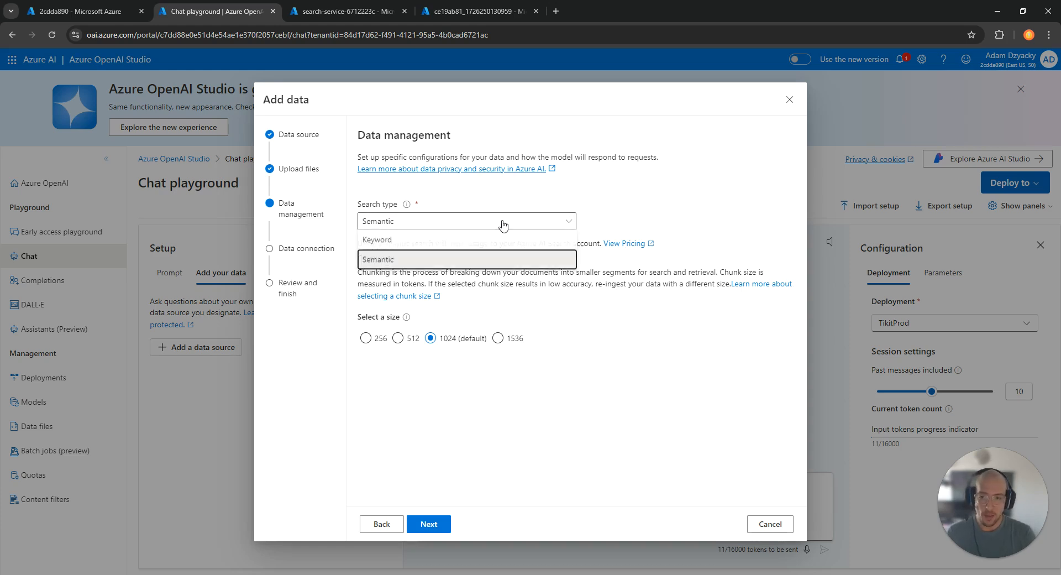
click(438, 245)
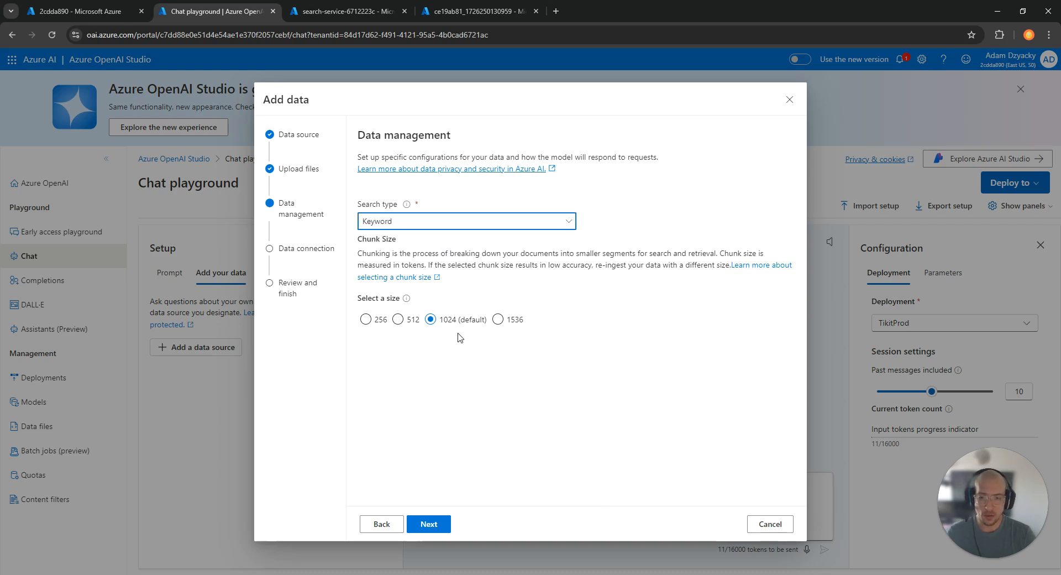
click(437, 528)
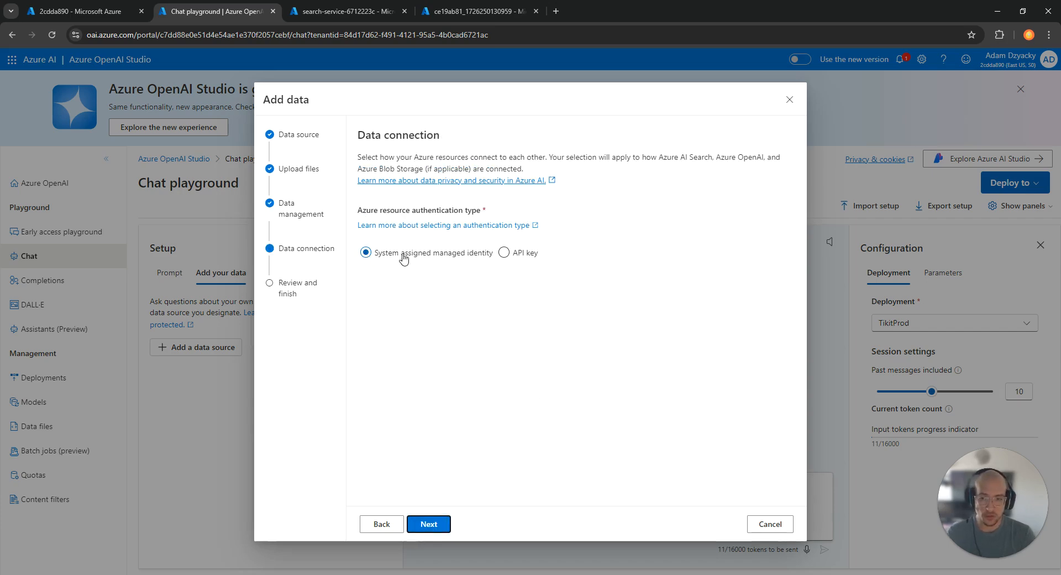
Choose API key as the Azure resource authentication type, then save and close the data source configuration.
click(504, 253)
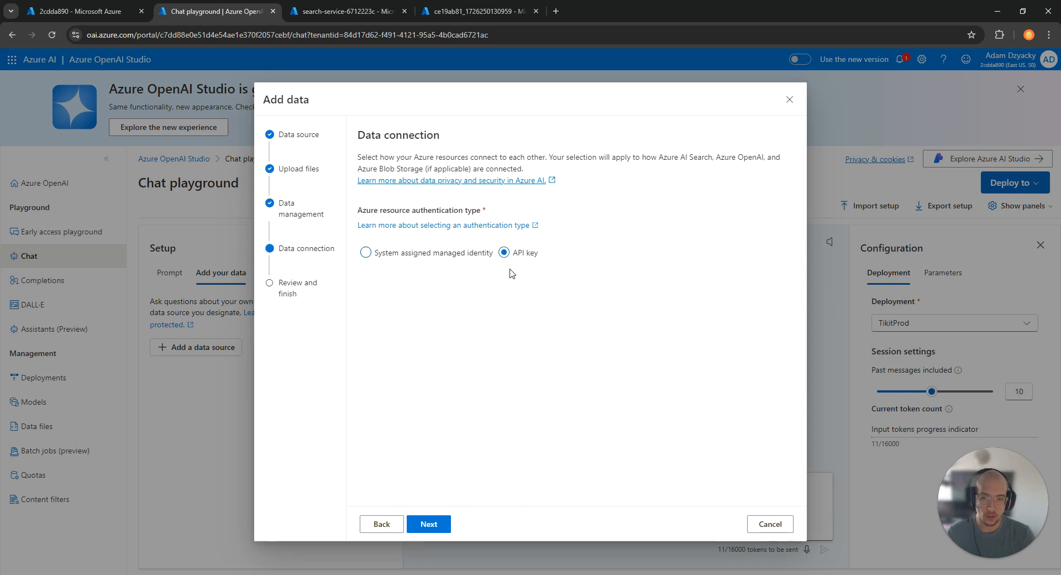
click(444, 525)
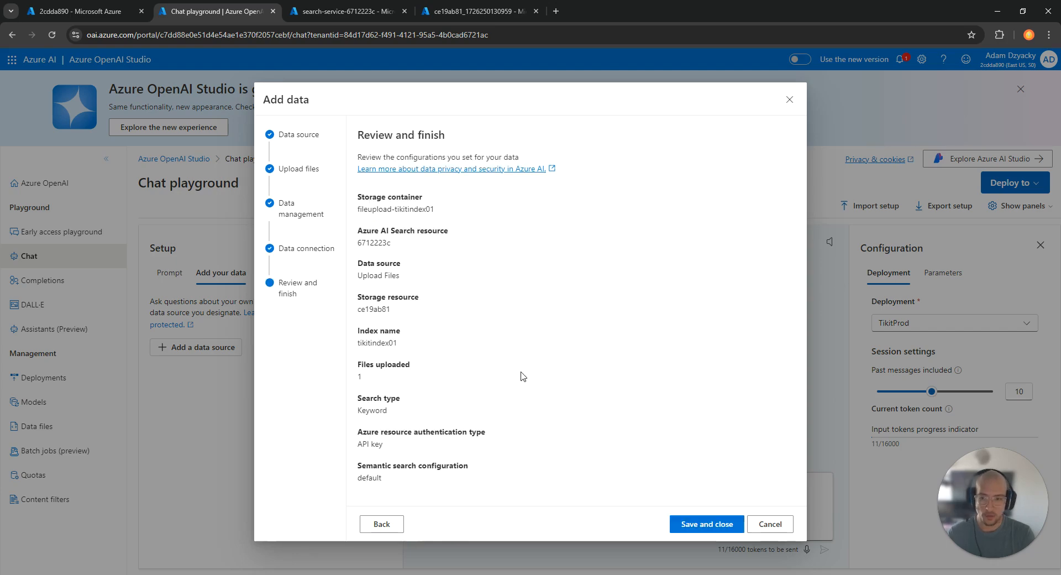
right_click(685, 513)
click(650, 517)
click(710, 526)
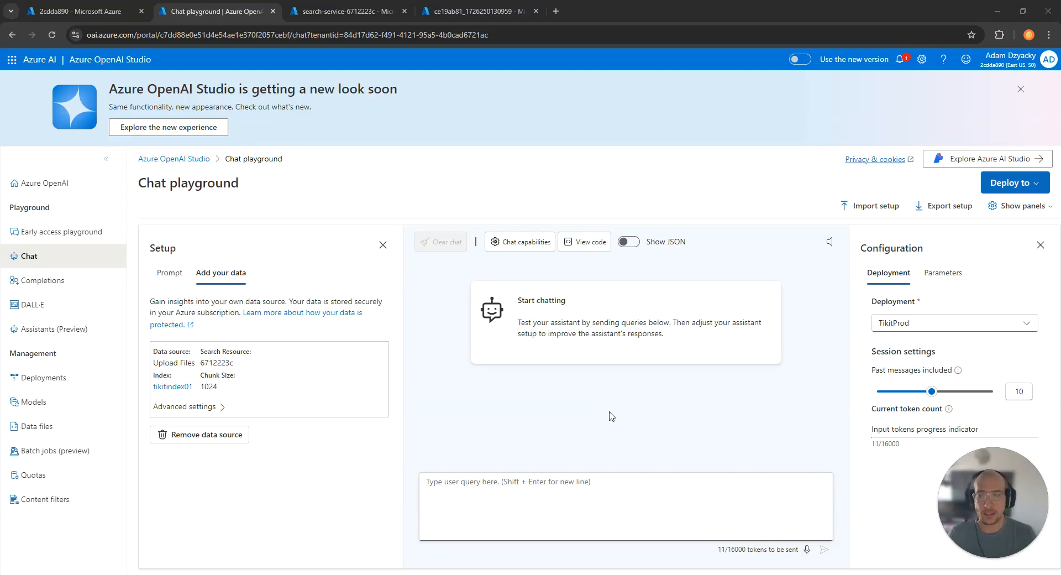
Ask the chat playground "what are teh company holidays?" and expand the references of its answer.
click(606, 492)
text(what are teh comp)
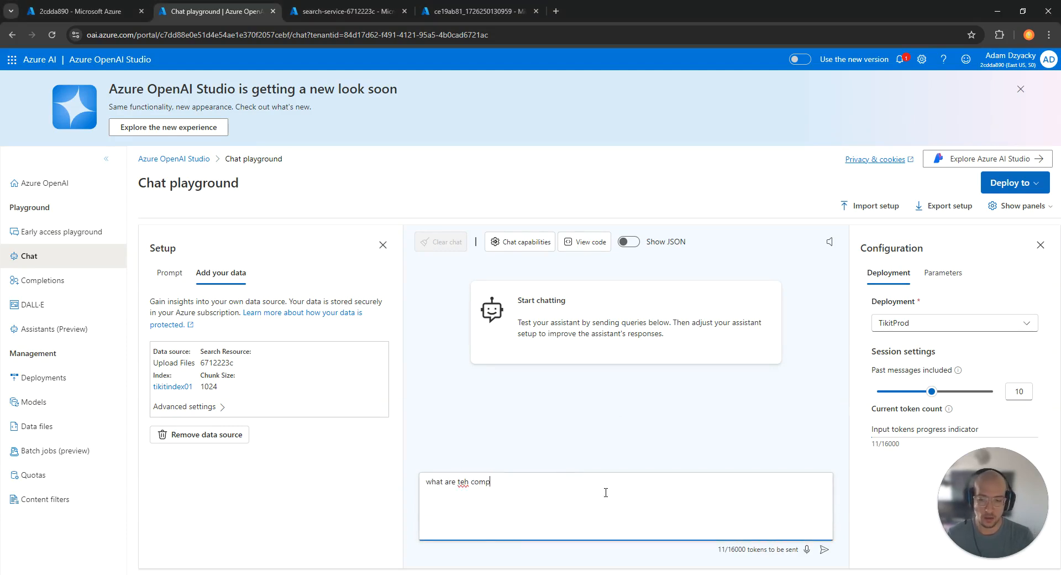
text(any holidays?)
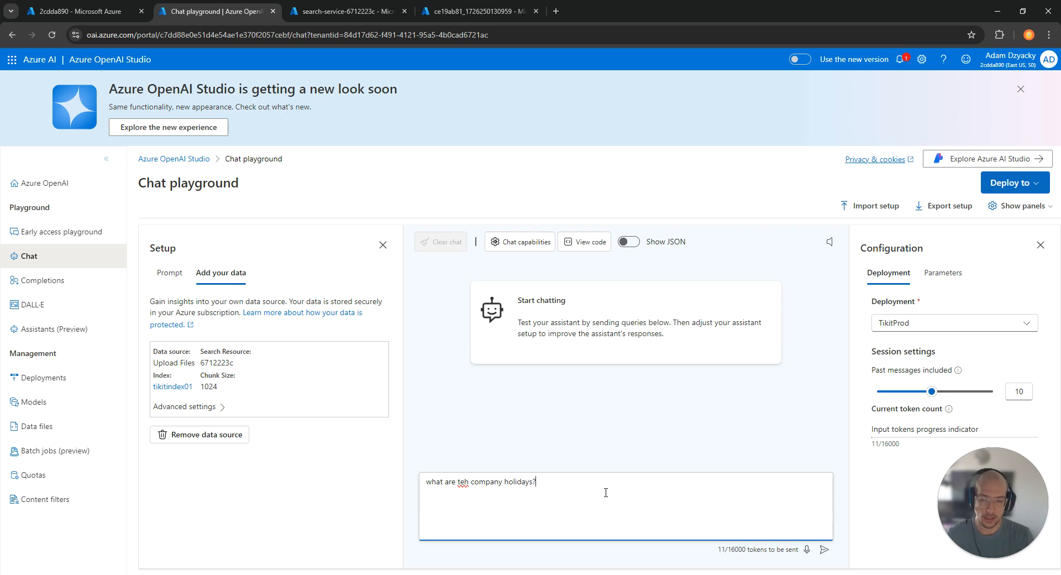
key(Return)
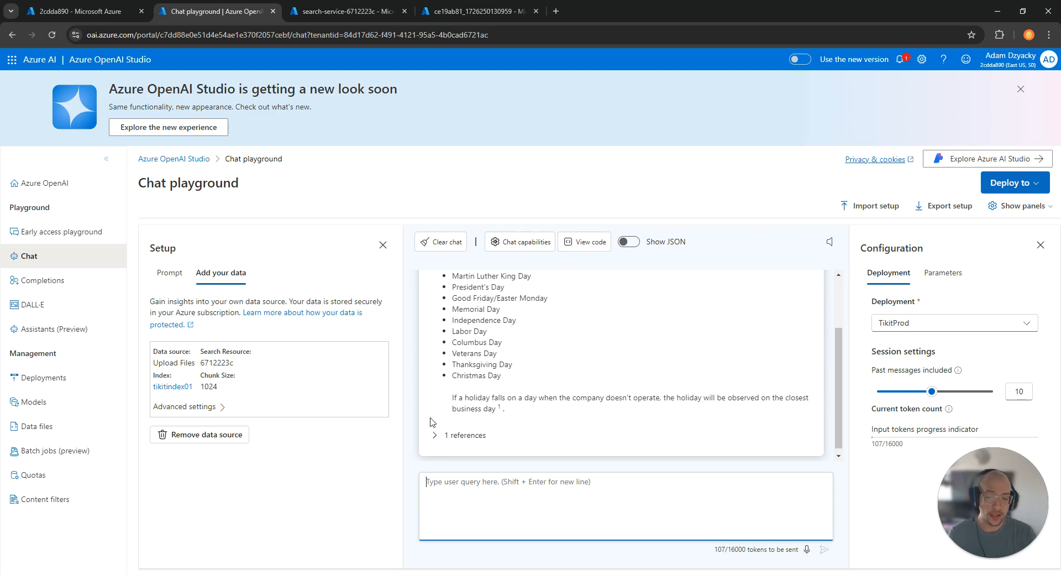
click(435, 435)
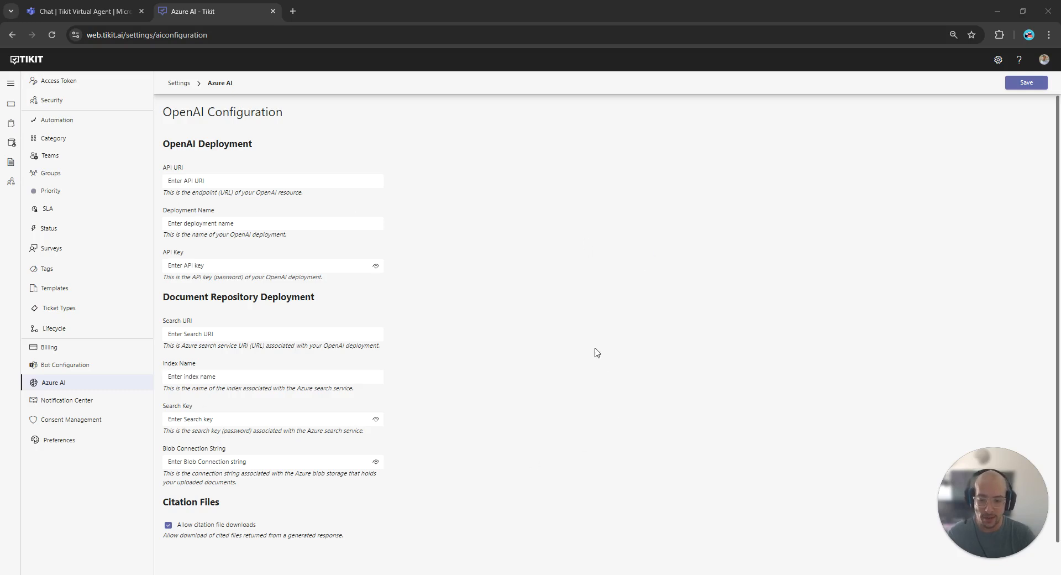
Switch to Tikit's OpenAI Configuration and enter TikitProd as the deployment name and tikitindex01 as the index name.
key(alt+Tab)
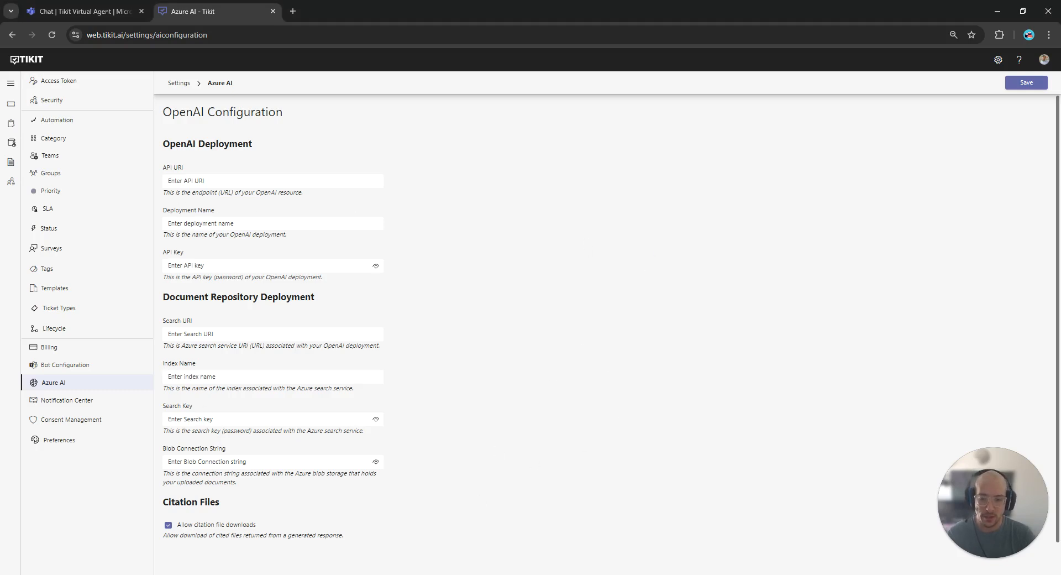
key(alt+Tab)
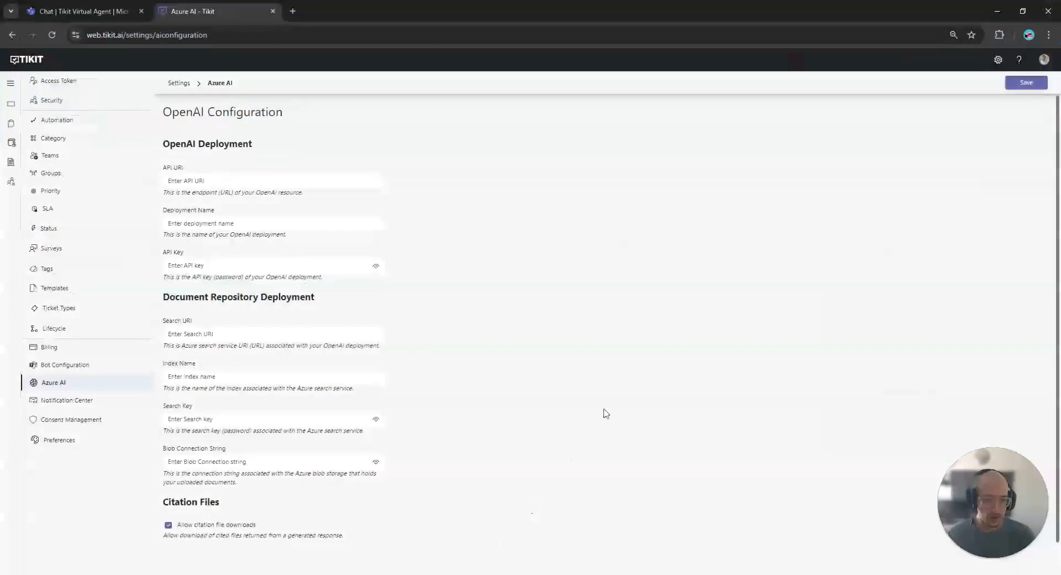
click(225, 223)
text(TikitProd)
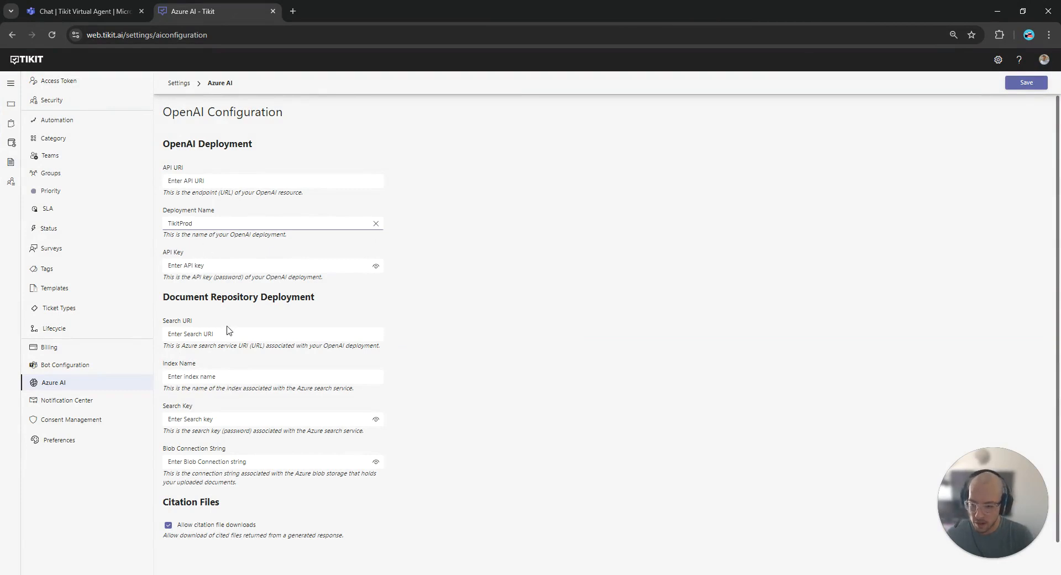
click(231, 377)
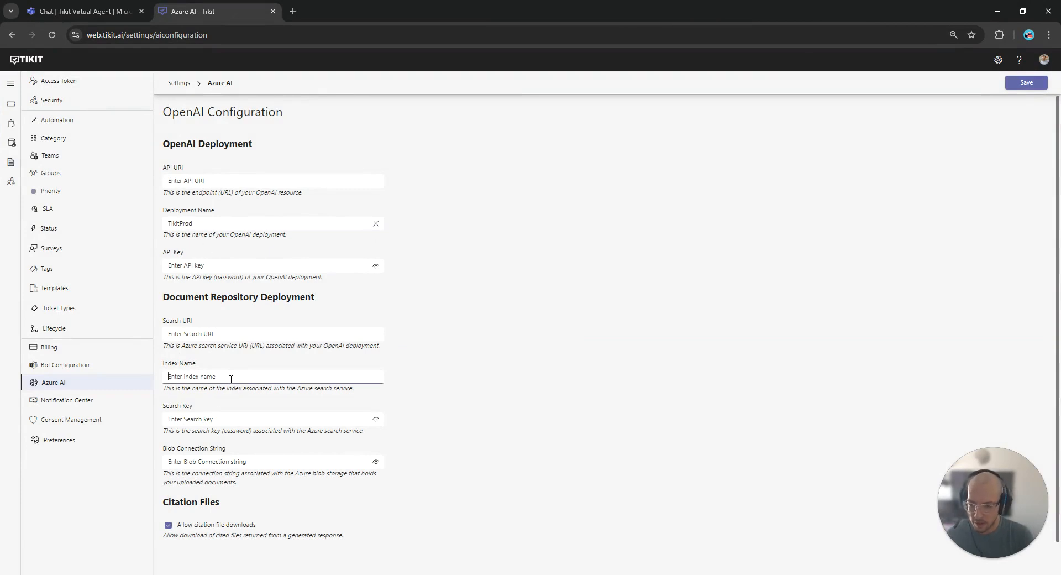
text(tikitindex01)
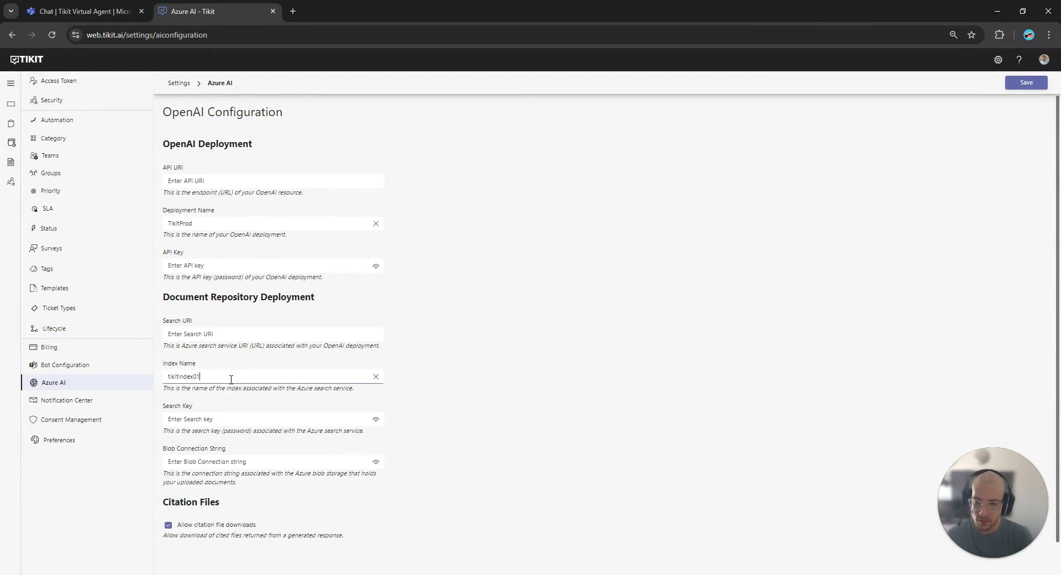
click(481, 369)
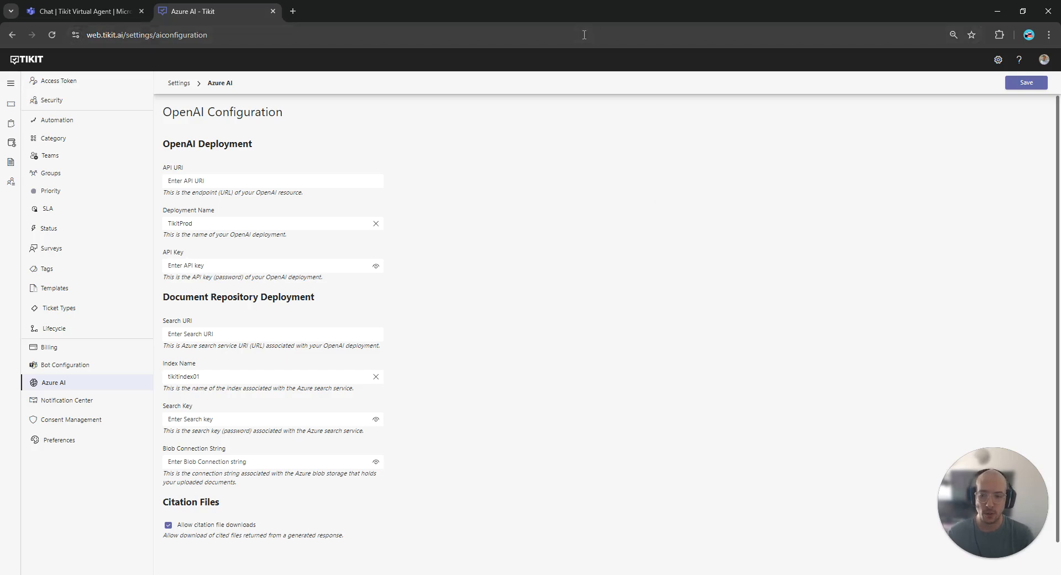
Copy Key 1 of the 2cdda890 Azure OpenAI resource in the GenAI resource group and paste it as Tikit's API key.
click(997, 14)
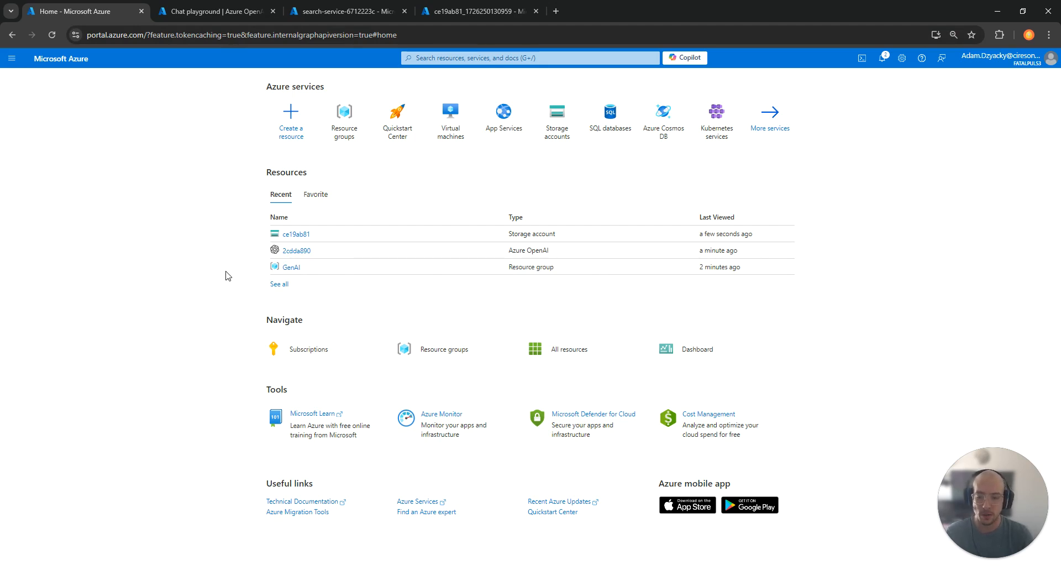
click(290, 268)
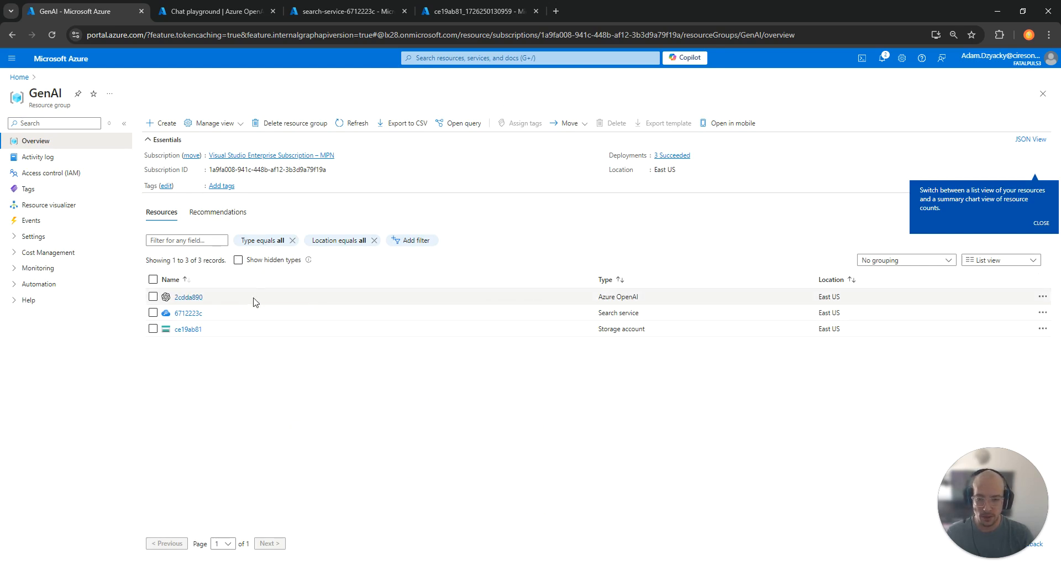
click(188, 298)
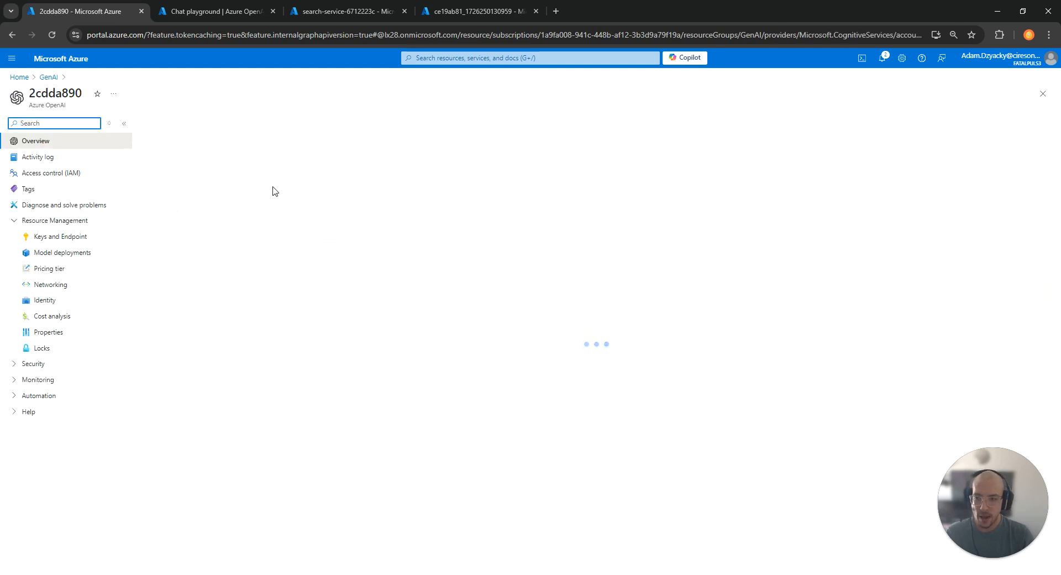
click(77, 237)
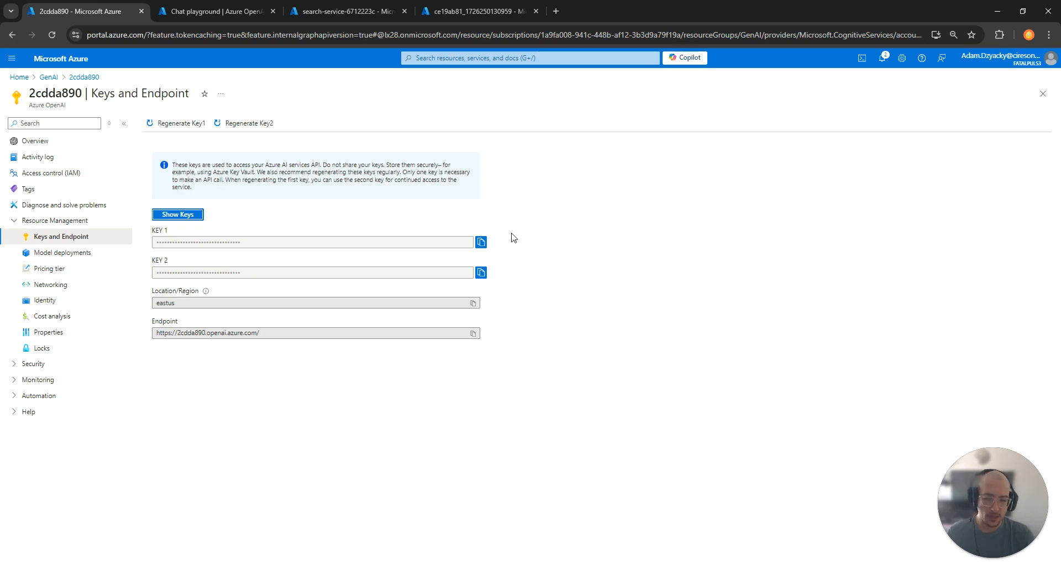
click(481, 241)
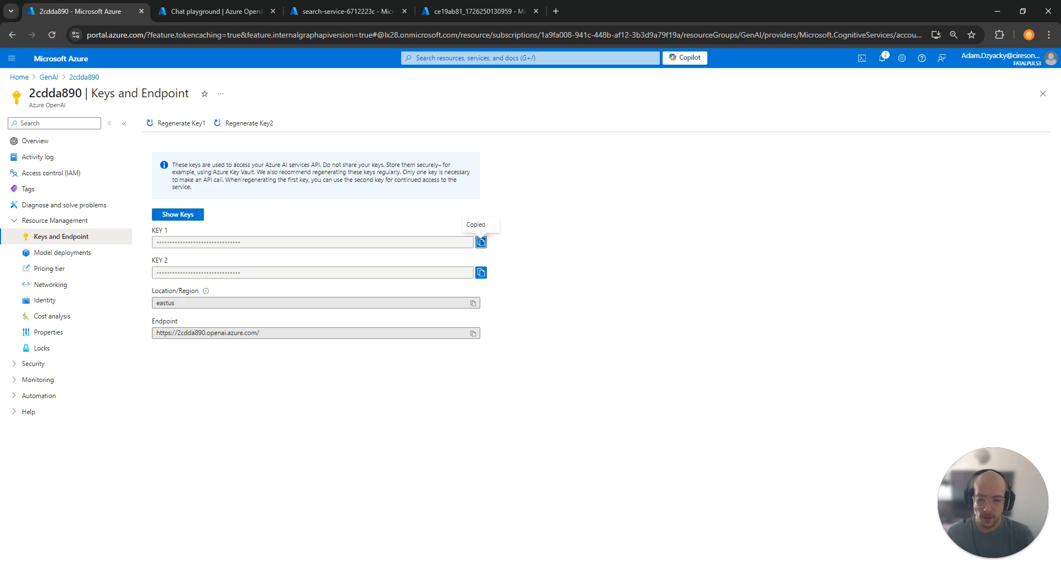
key(alt+Tab)
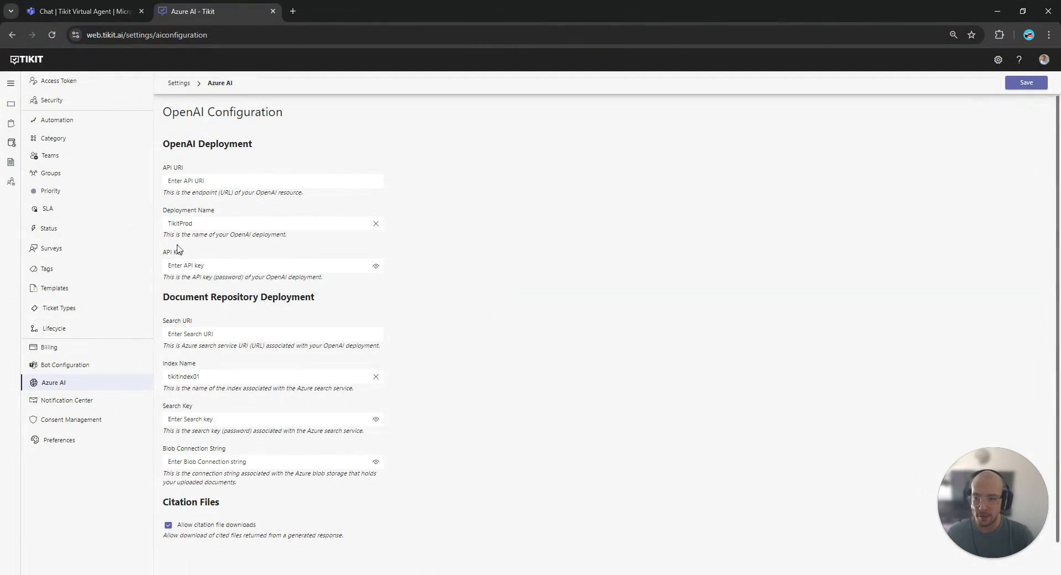
click(230, 271)
key(ctrl+v)
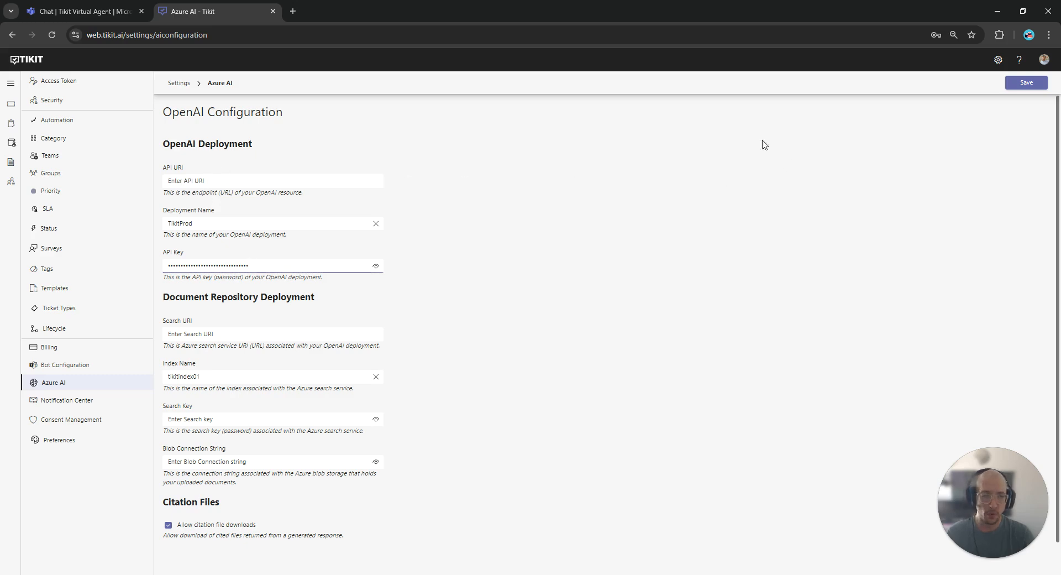
click(994, 14)
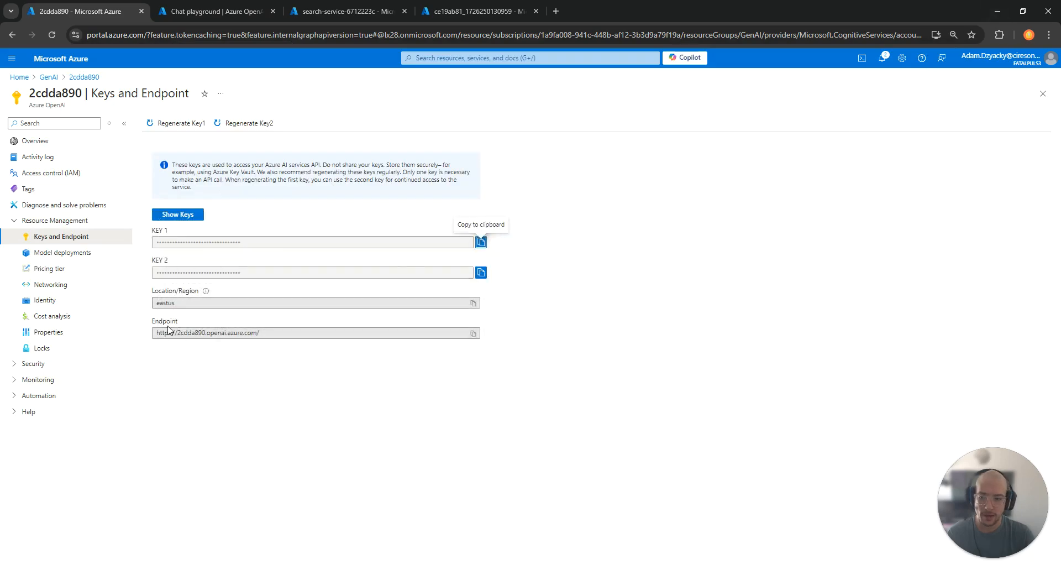
click(474, 333)
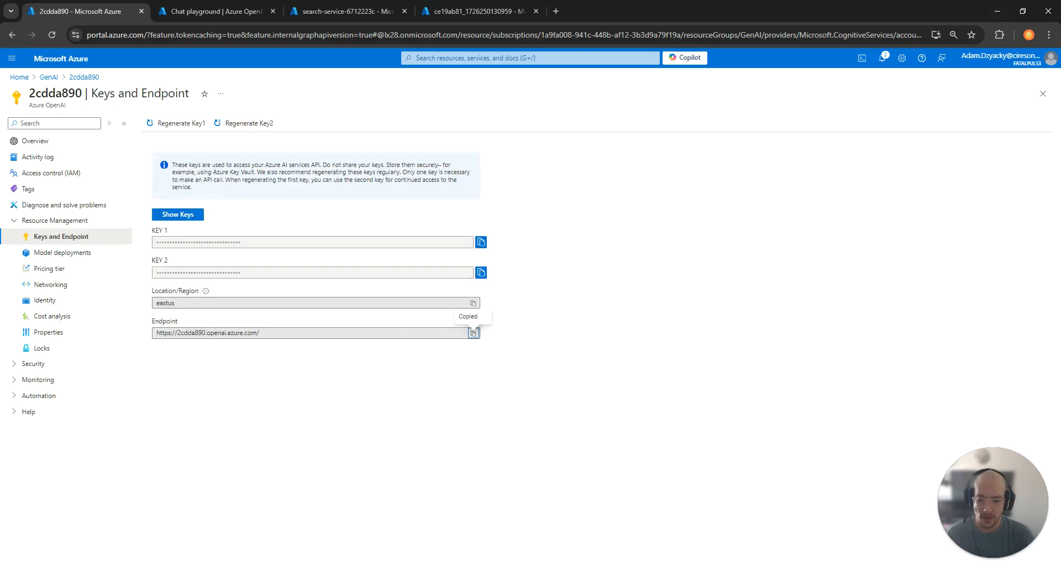
key(alt+Tab)
click(254, 180)
key(ctrl+v)
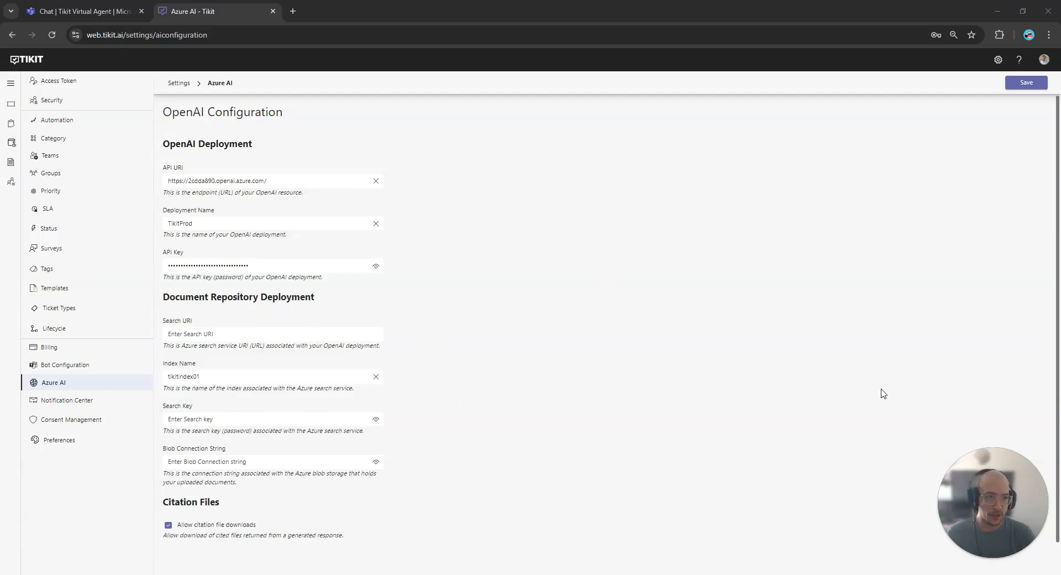
Copy the primary admin key of the 6712223c search service in the GenAI resource group and paste it as Tikit's search key.
click(1000, 8)
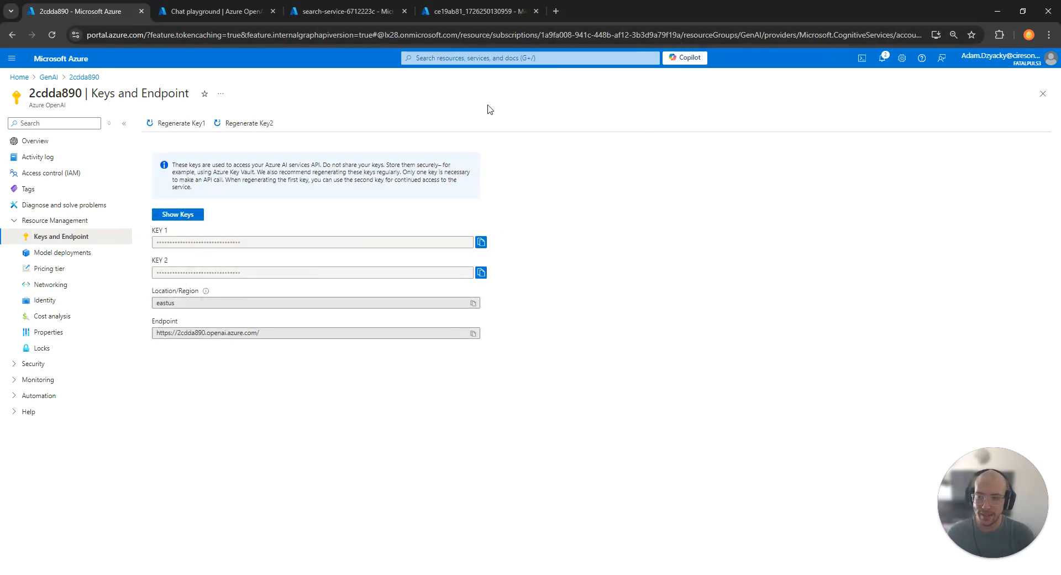
click(1043, 93)
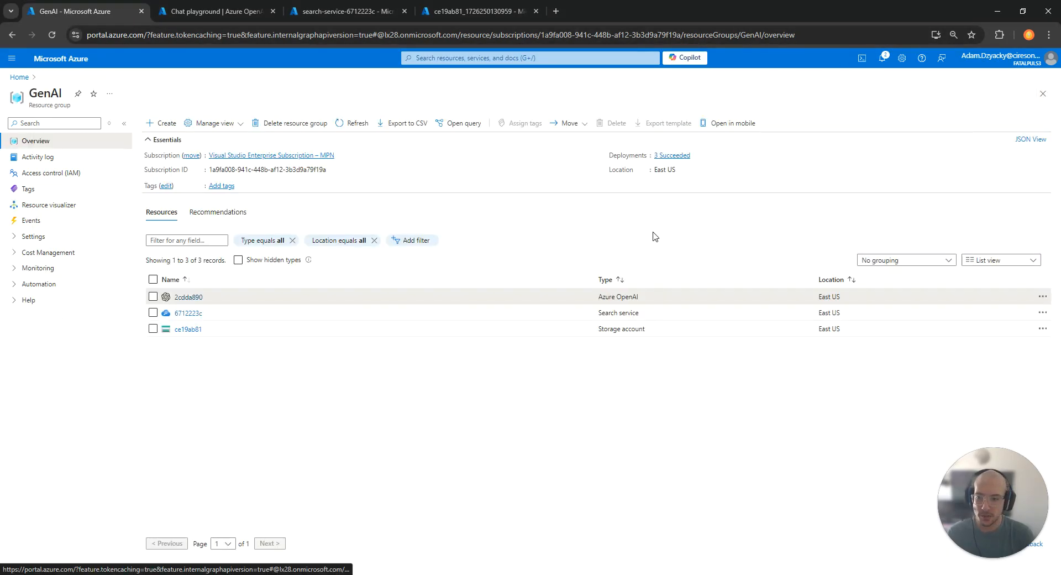
click(189, 313)
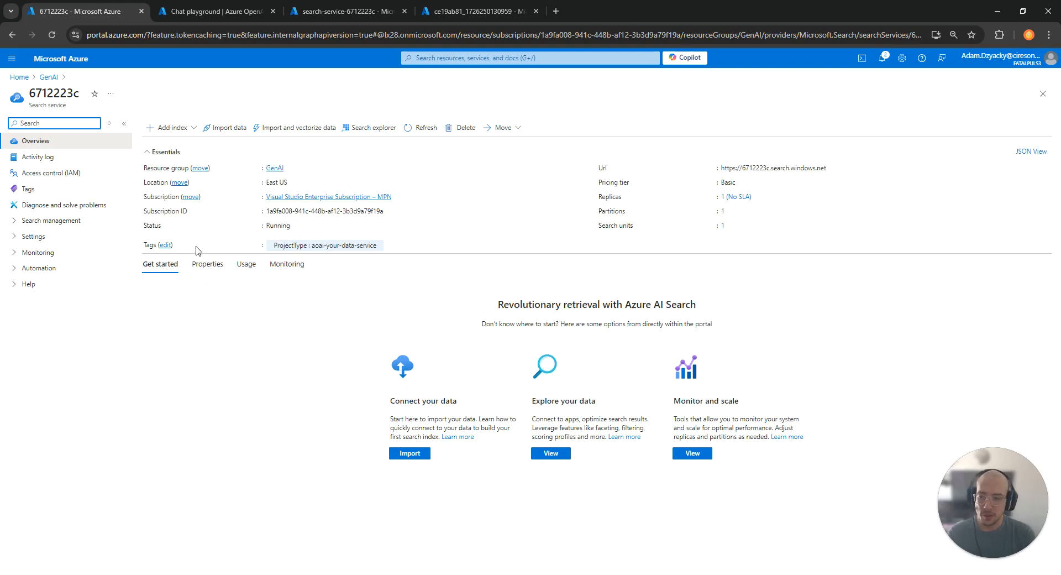
click(52, 237)
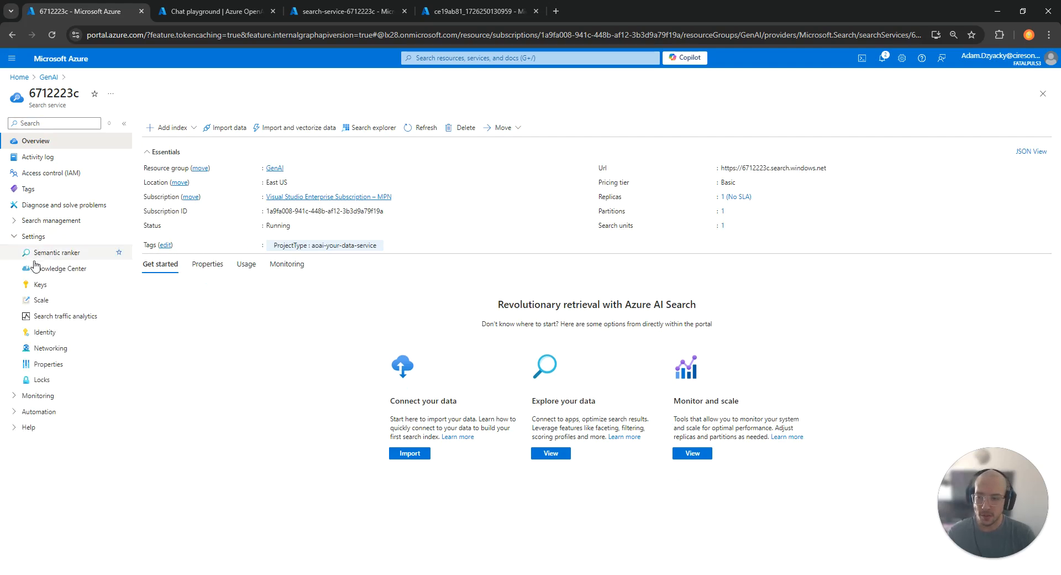
click(58, 286)
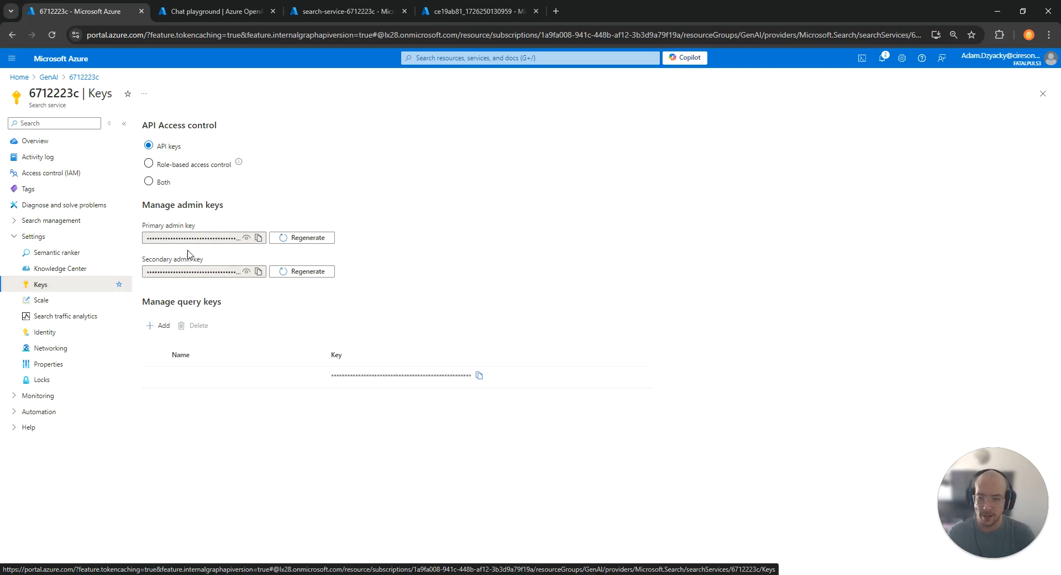
click(258, 239)
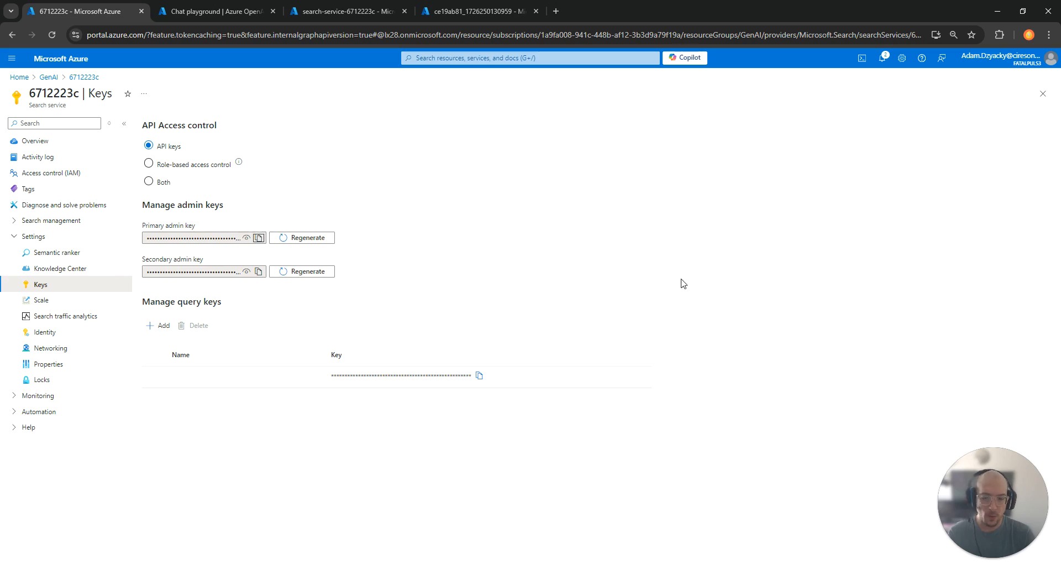
key(alt+Tab)
click(218, 421)
key(ctrl+v)
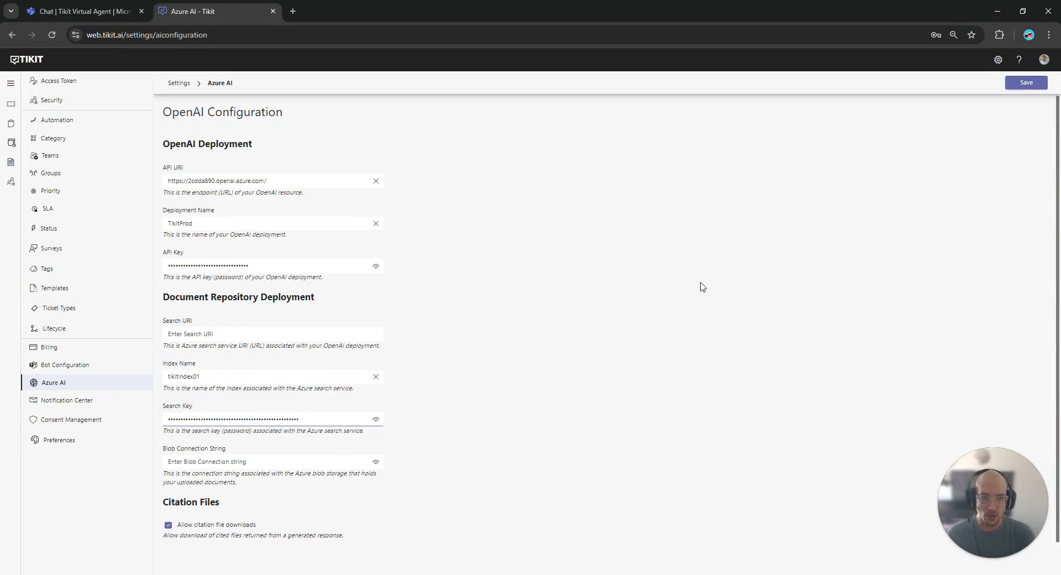
click(995, 14)
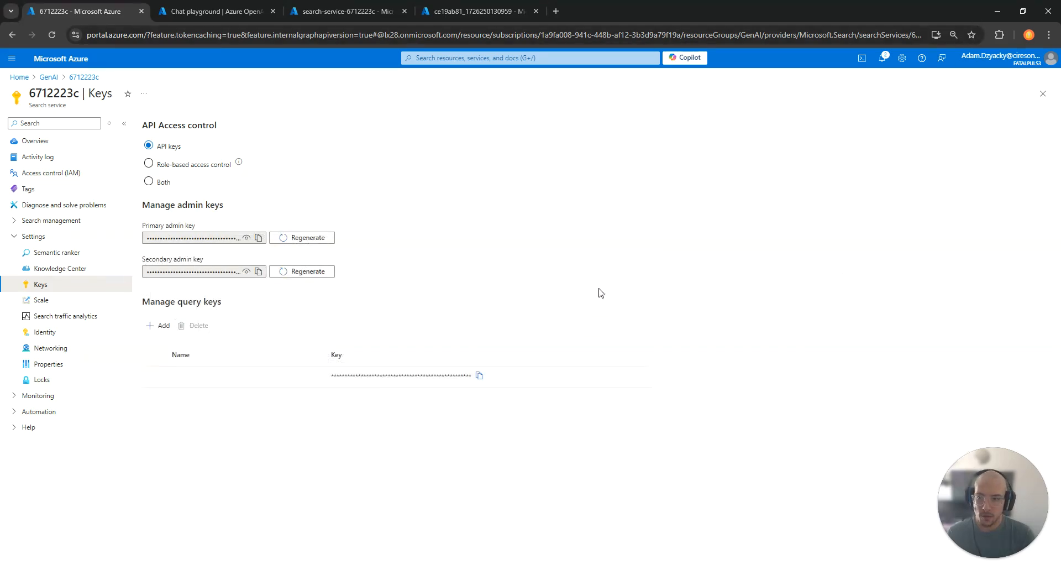
click(47, 143)
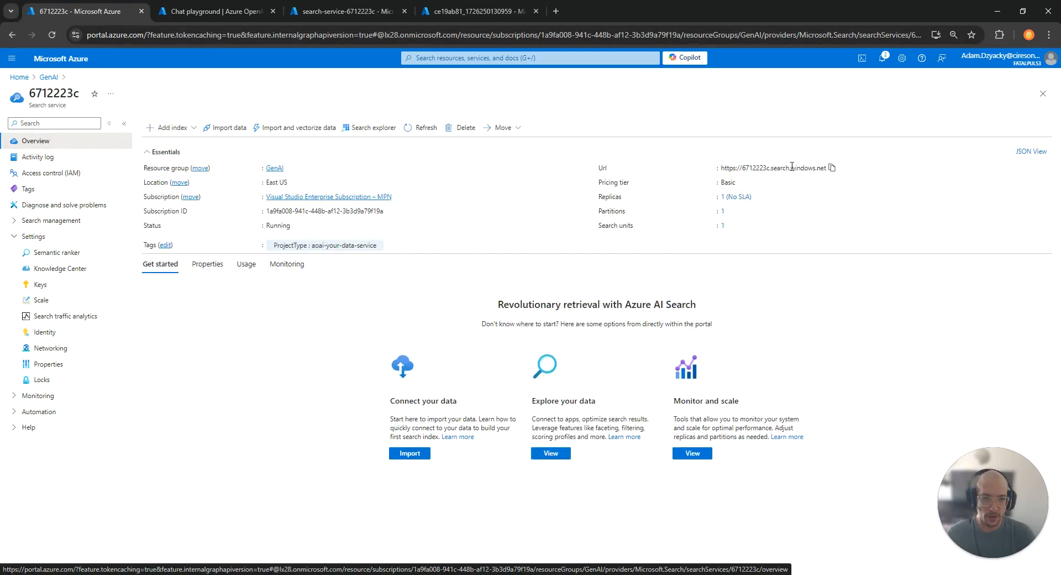
click(832, 169)
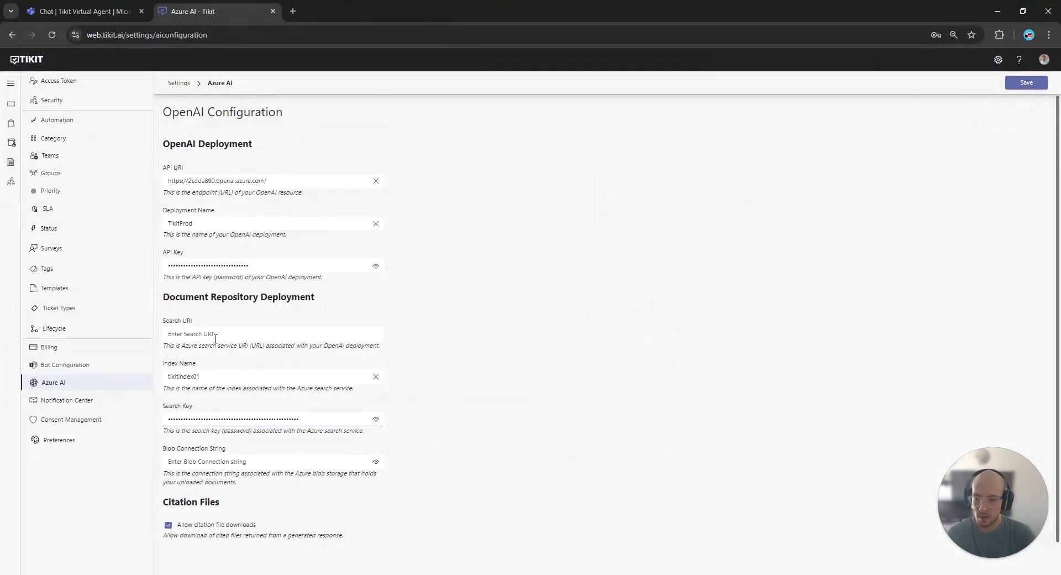
click(215, 334)
key(ctrl+v)
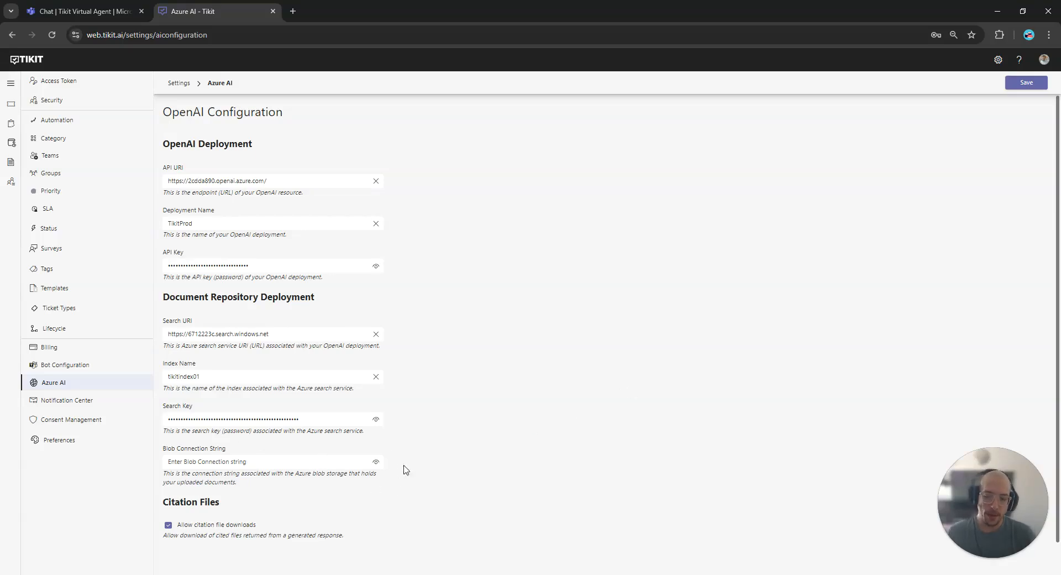
Copy key1's connection string from the ce19ab81 storage account, paste it as Tikit's Blob connection string, and save the configuration.
click(1001, 11)
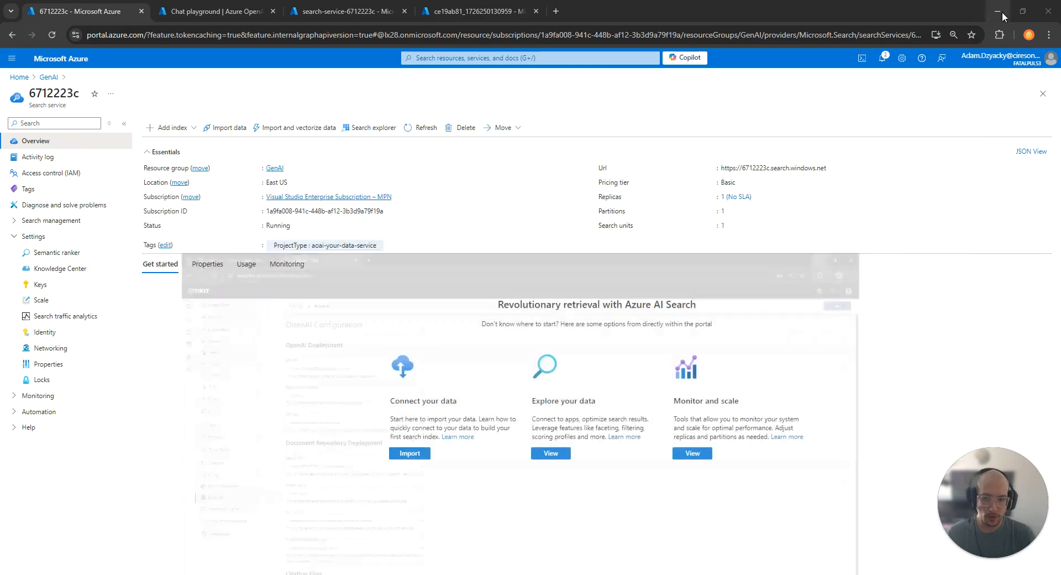
click(1043, 94)
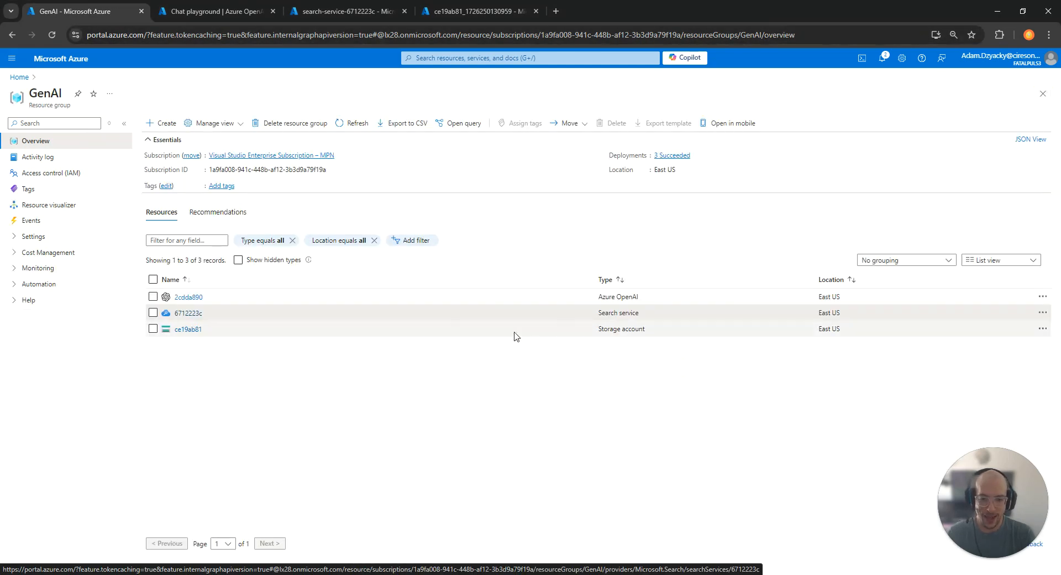
click(188, 330)
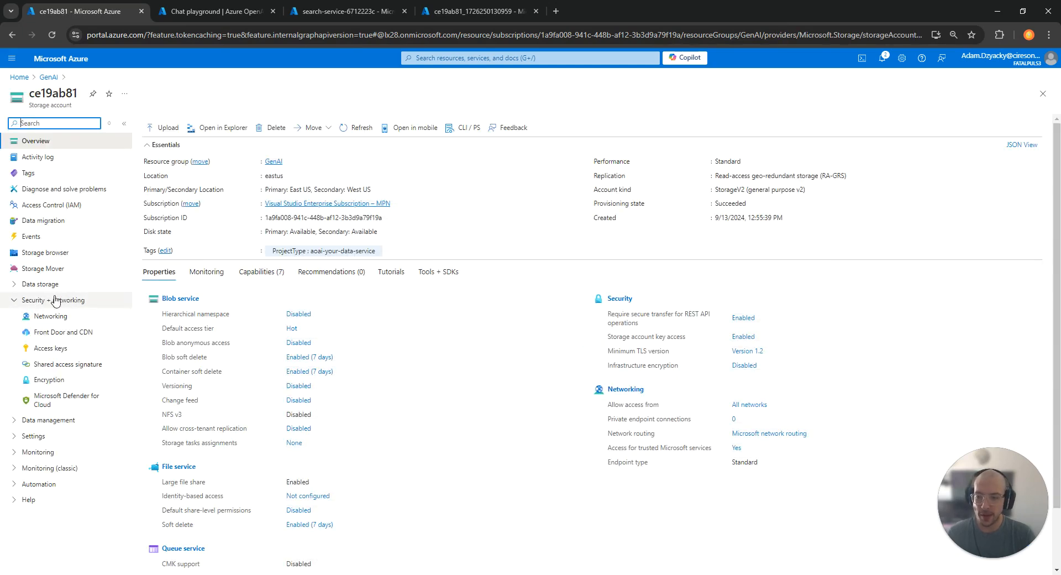
click(64, 348)
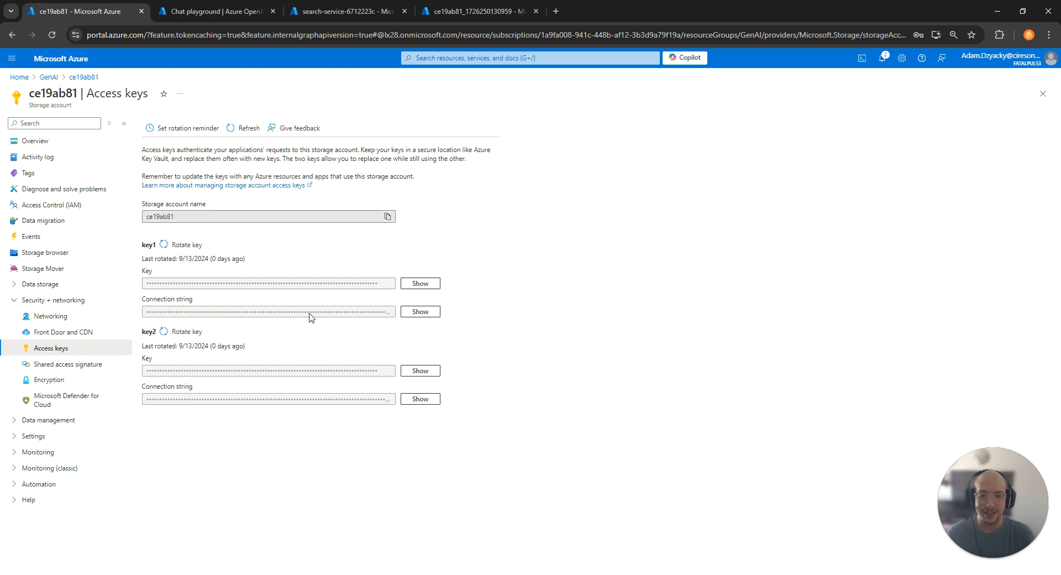
click(420, 313)
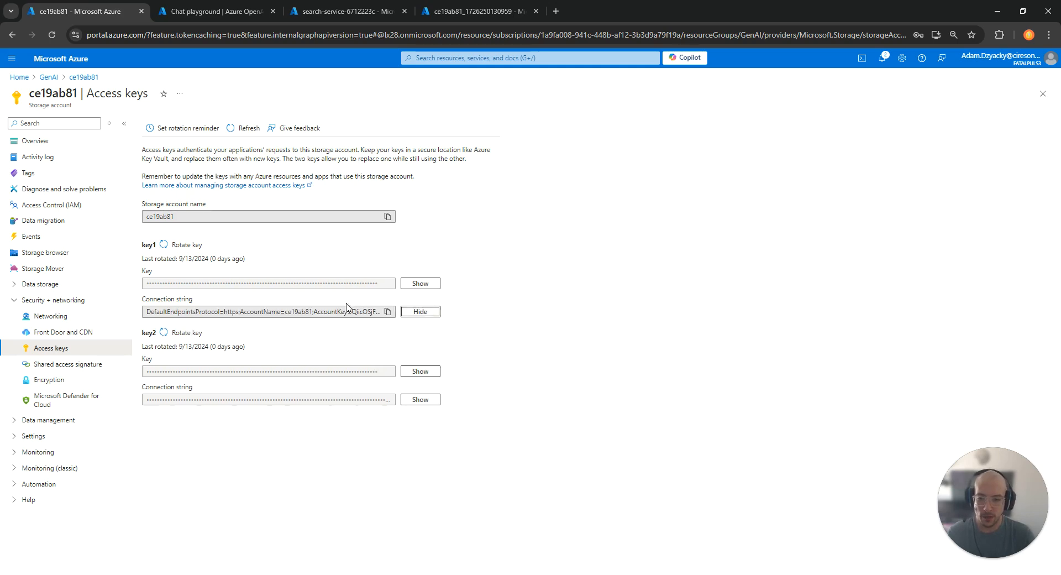
click(386, 312)
click(448, 574)
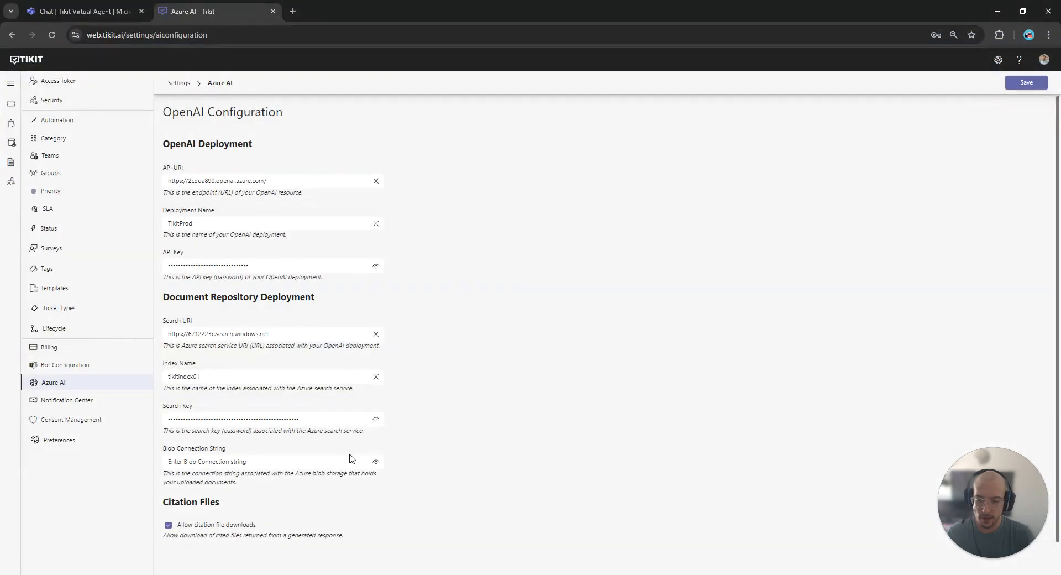
click(244, 461)
key(ctrl+v)
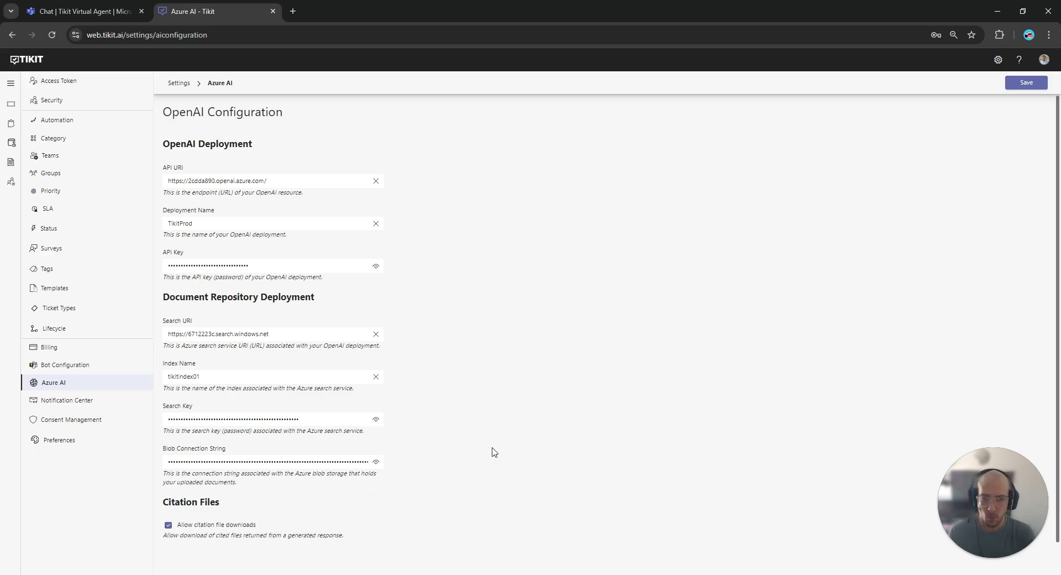
click(1030, 85)
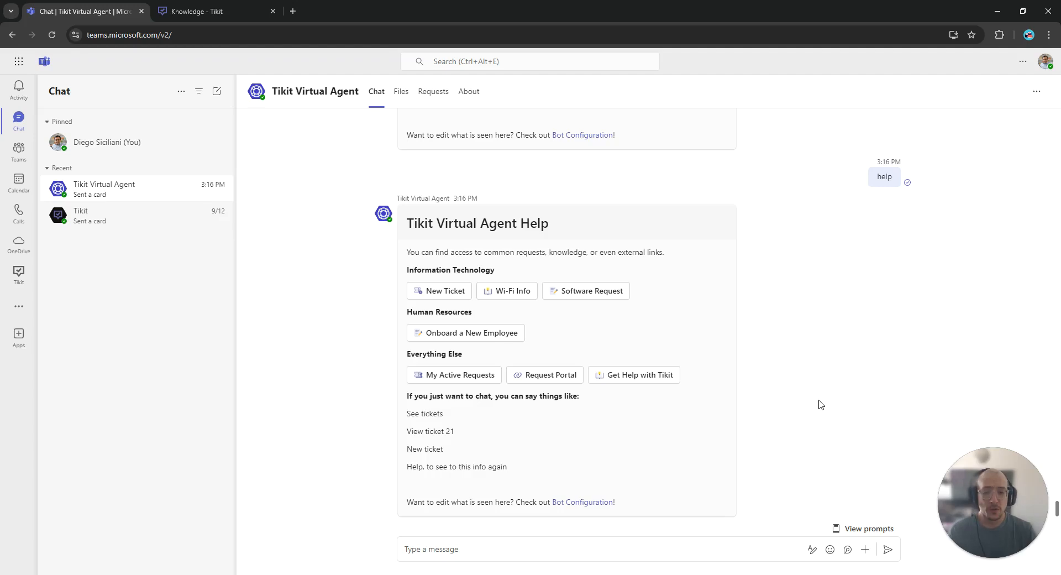
Ask the Tikit Virtual Agent in the Teams chat "what are teh company holidays?".
click(706, 541)
text(what are teh company)
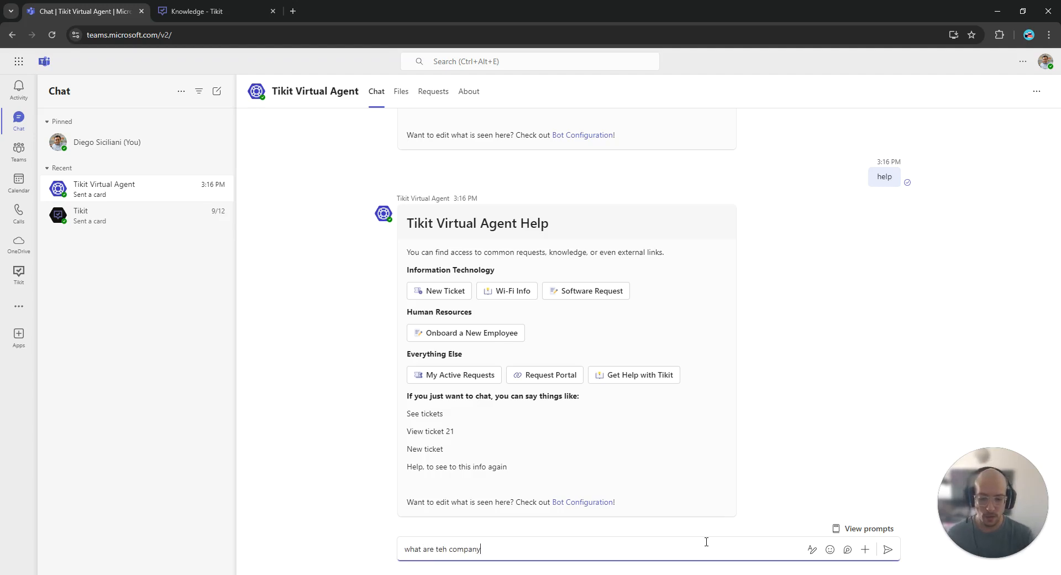
text( holidays?)
key(Return)
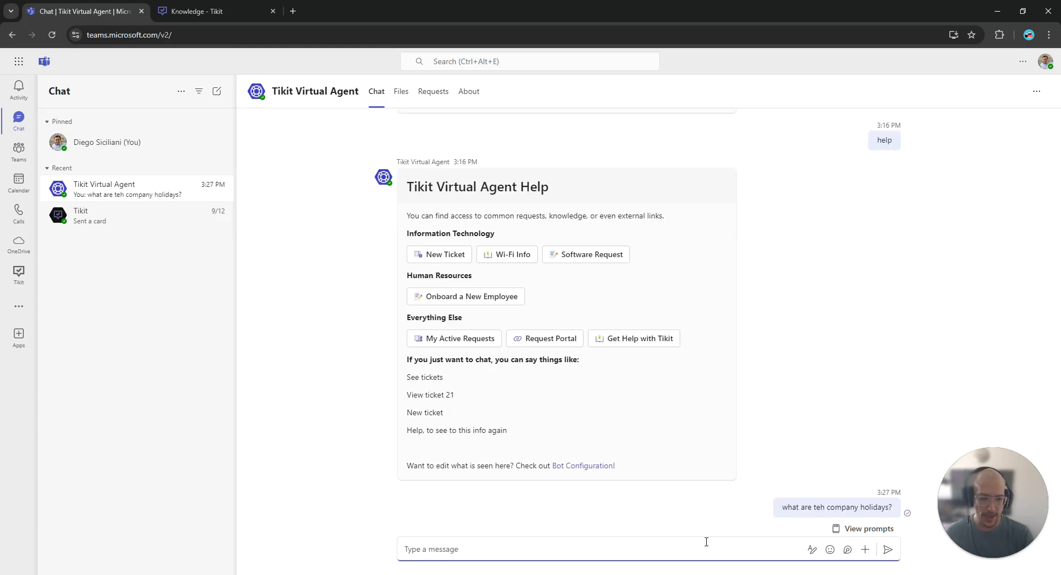